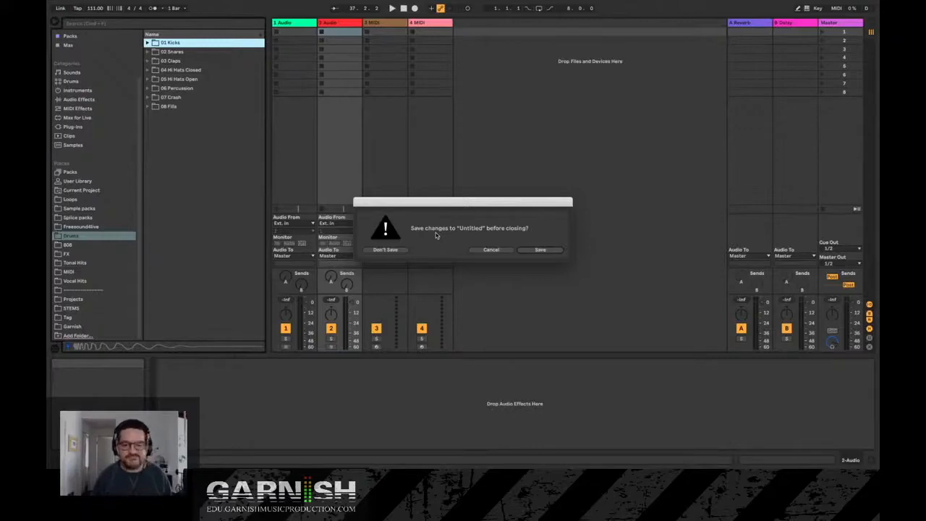
- Discard the changes to the untitled set so the Garnish Intro Session can open
click(395, 250)
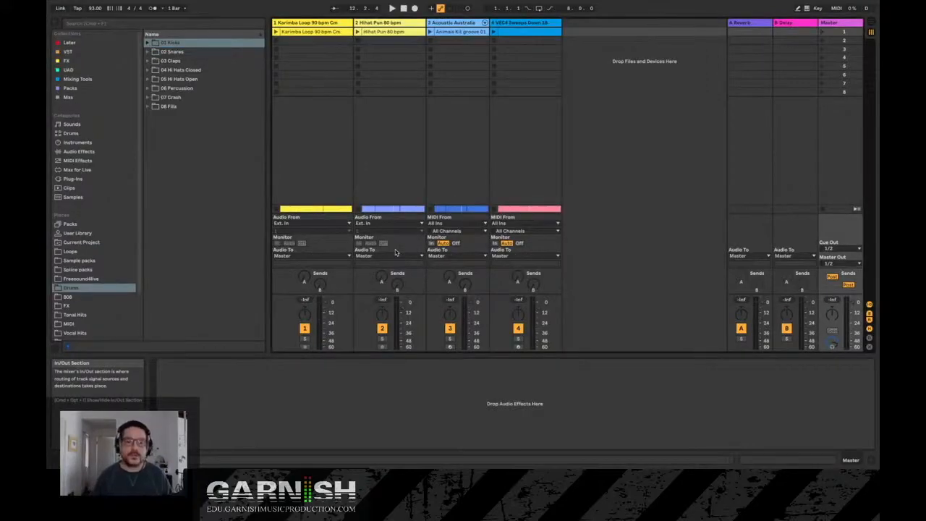
- Go through the four tracks from Karimba Loop to VEC4 Sweeps Down to see what each one contains
click(313, 23)
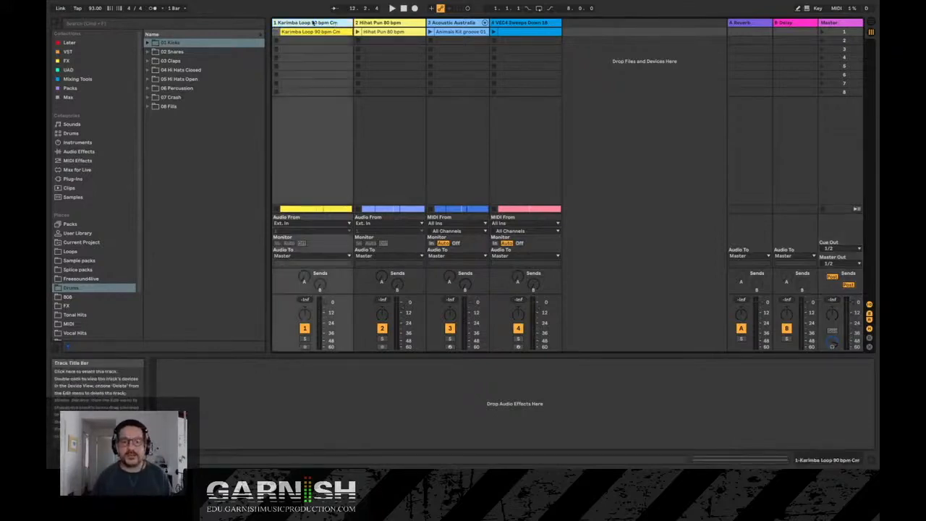
click(370, 24)
click(339, 24)
click(380, 25)
click(442, 24)
click(404, 24)
click(332, 23)
click(383, 23)
click(468, 24)
click(309, 24)
click(373, 23)
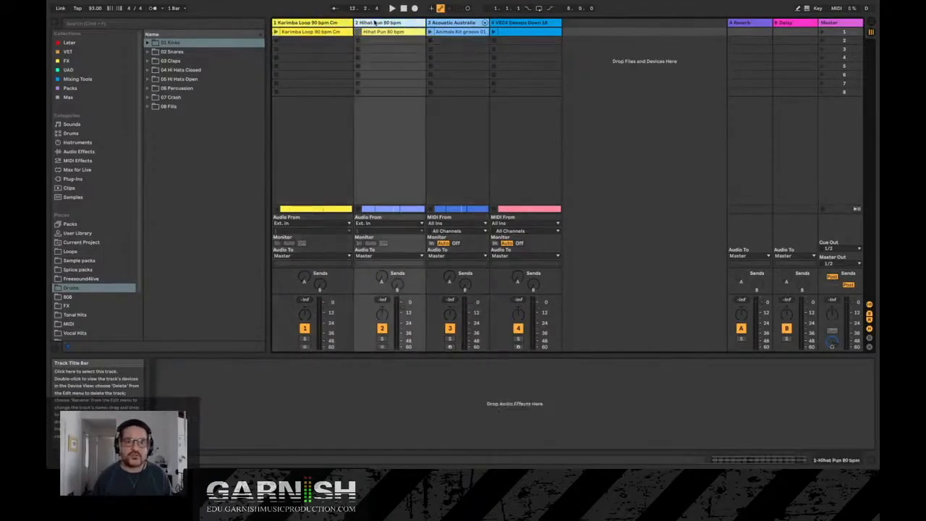
click(448, 24)
click(529, 22)
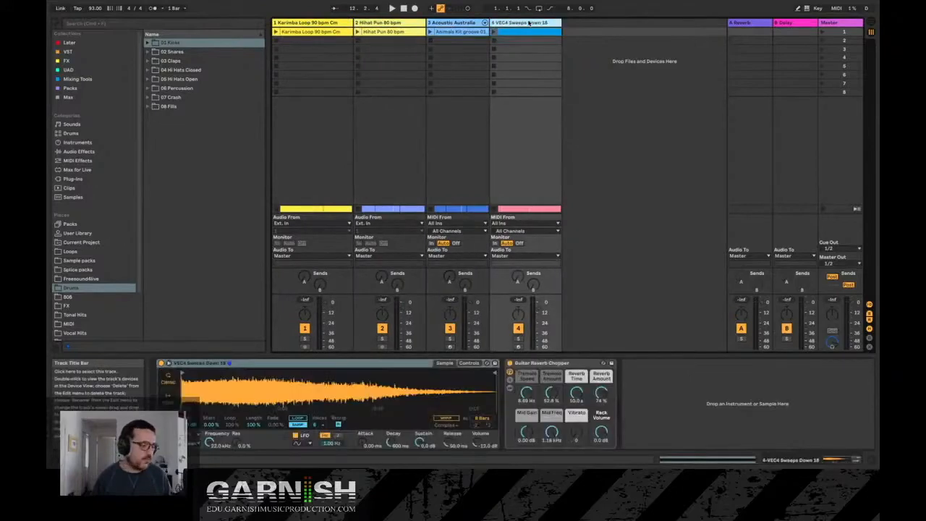
- Return from the Acoustic Australia MIDI track to the audio tracks and compare Karimba Loop with Hihat Pun
click(457, 24)
click(393, 23)
click(323, 23)
click(377, 22)
click(342, 22)
click(372, 23)
click(330, 23)
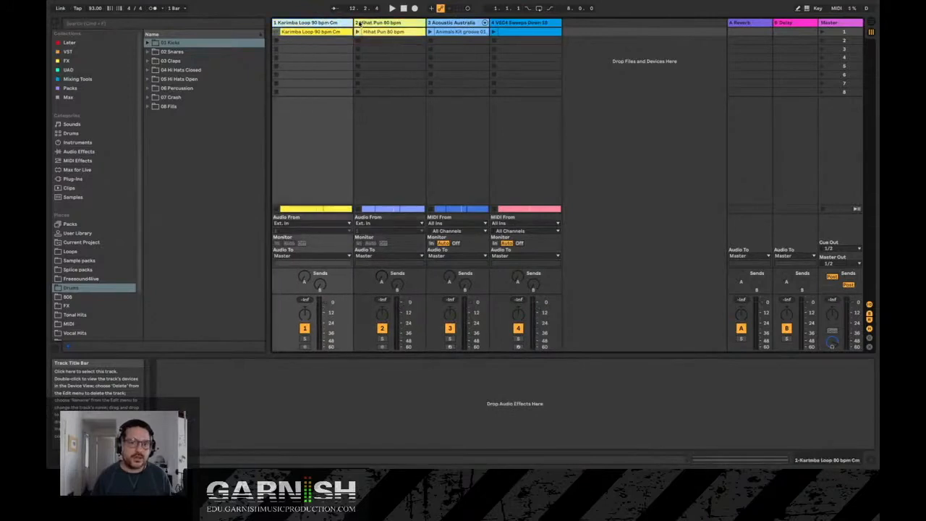
click(367, 23)
click(332, 23)
click(369, 23)
click(324, 23)
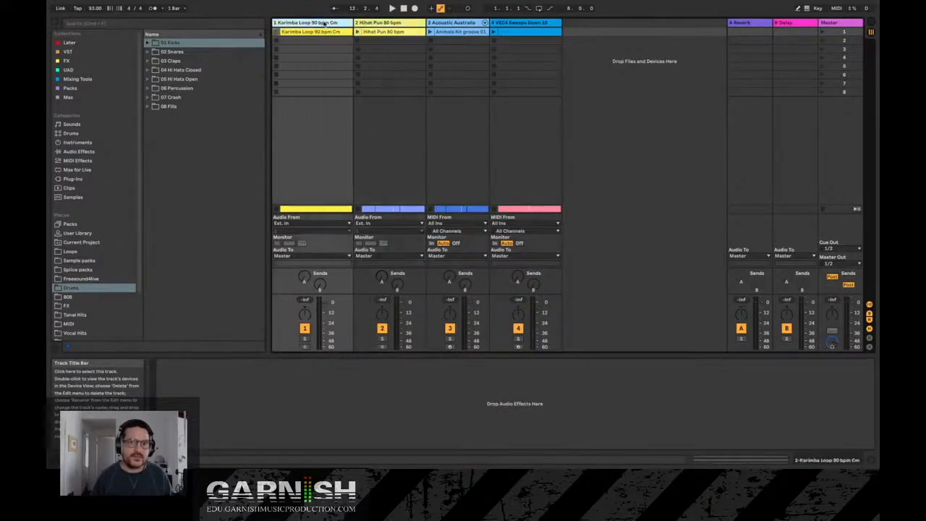
- Examine the clip contents of all four tracks, from the Karimba Loop and Hihat Pun samples to the two MIDI clips
click(320, 32)
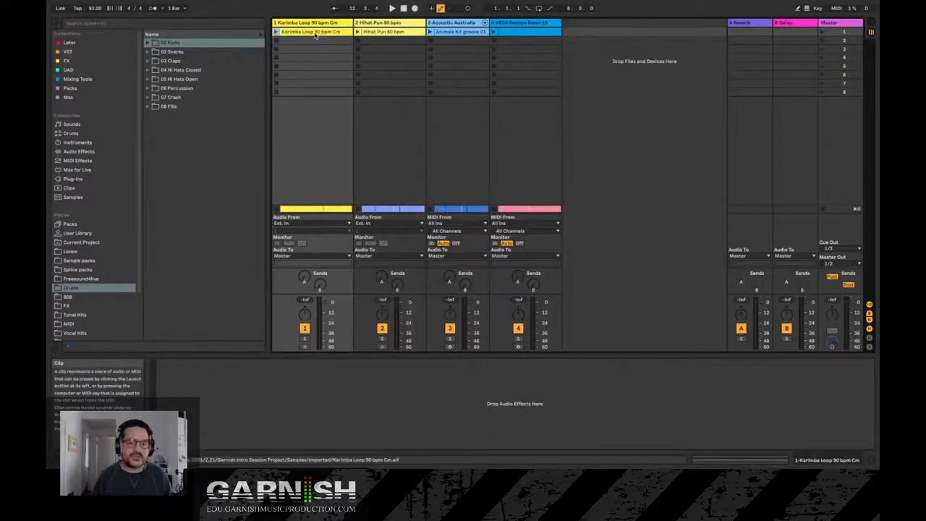
double_click(316, 33)
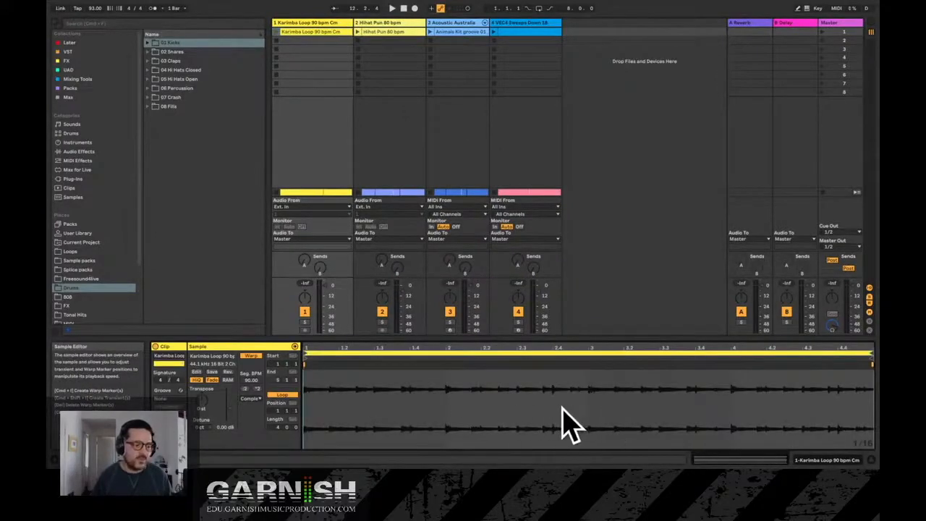
click(392, 37)
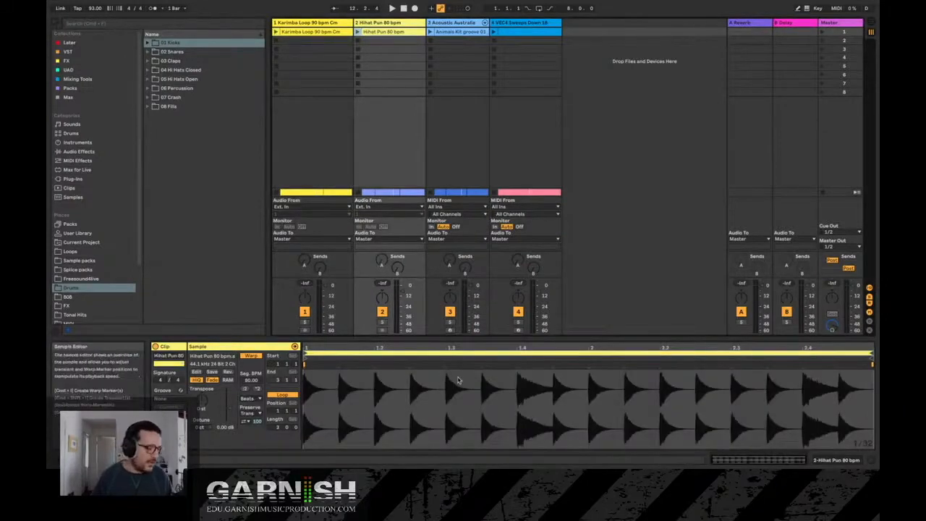
click(456, 23)
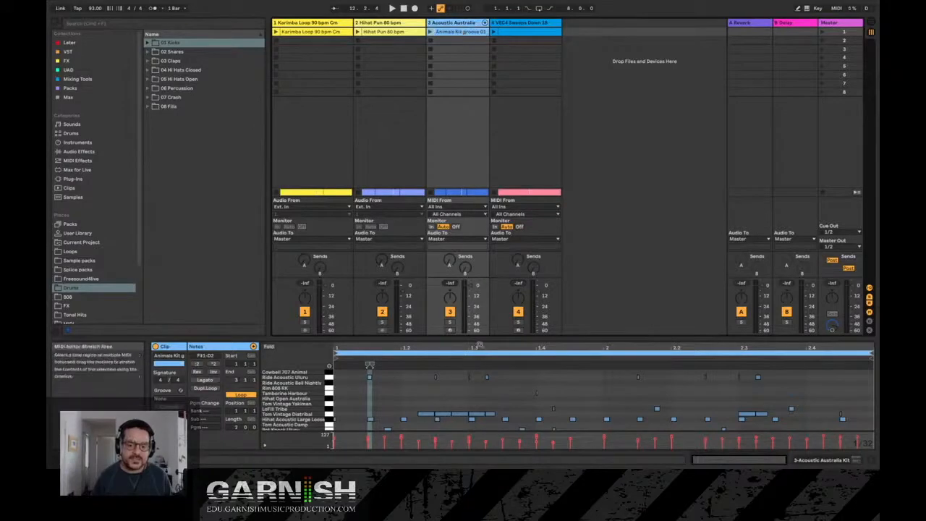
mouse_move(478, 347)
mouse_down()
mouse_move(480, 283)
mouse_move(480, 346)
mouse_up()
click(509, 23)
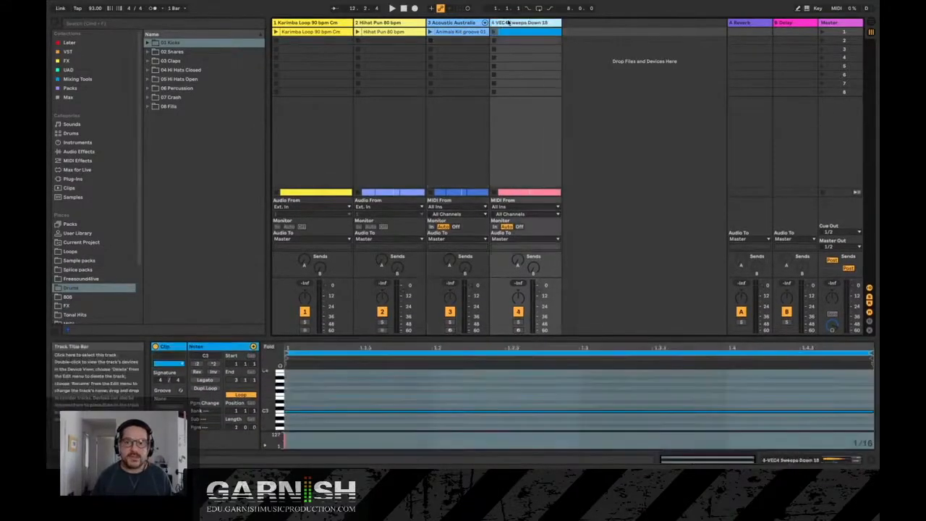
- Switch among the audio and MIDI tracks to compare their sample waveforms with their MIDI notes
click(314, 24)
click(366, 22)
click(320, 23)
click(369, 24)
click(437, 23)
click(509, 23)
click(453, 23)
drag(397, 23, 358, 24)
click(536, 23)
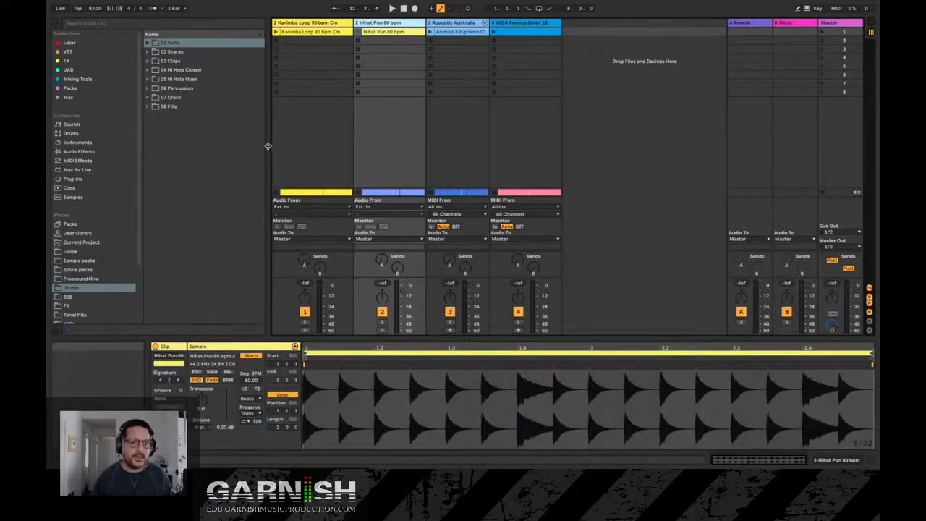
- Widen the browser slightly, and hide it and show it again
drag(269, 147, 293, 147)
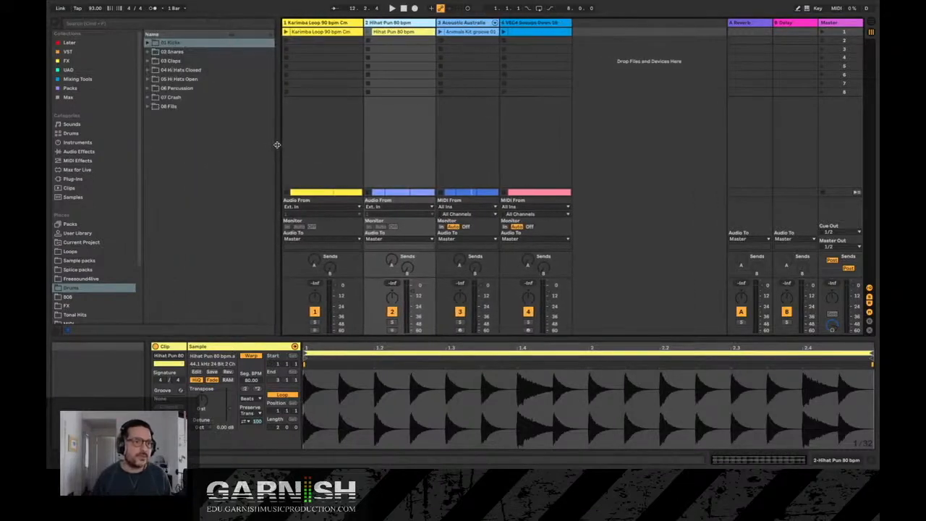
click(54, 24)
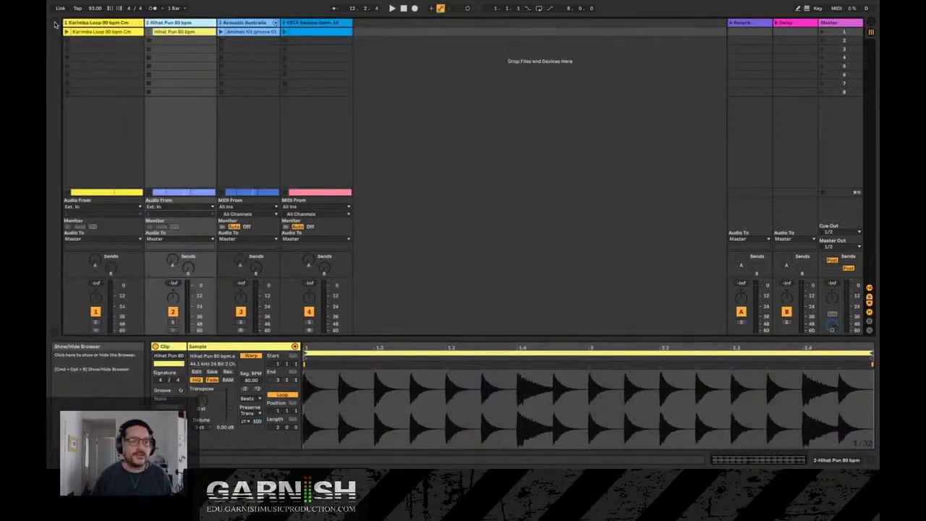
click(54, 24)
- Narrow the browser and its category sidebar, and toggle the browser hidden and visible again
drag(279, 106, 238, 116)
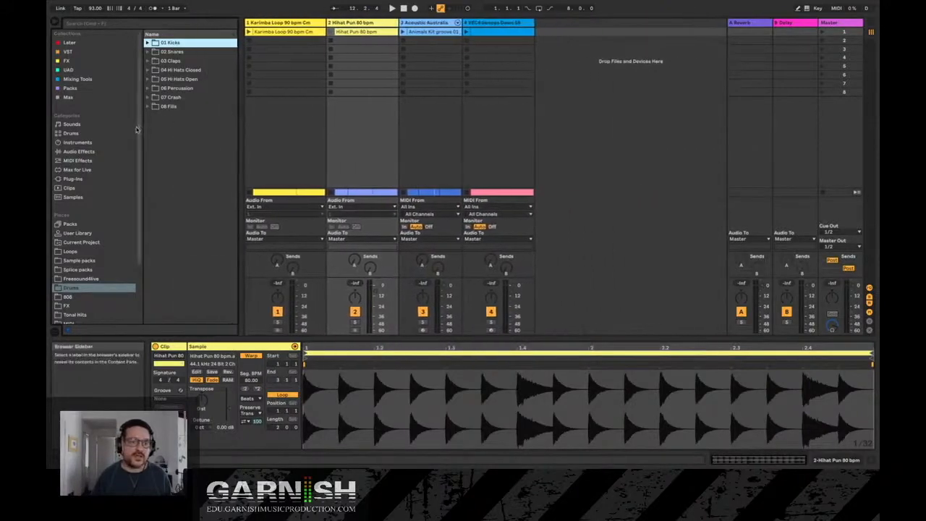
mouse_move(143, 127)
mouse_down()
mouse_move(154, 125)
mouse_move(135, 128)
mouse_up()
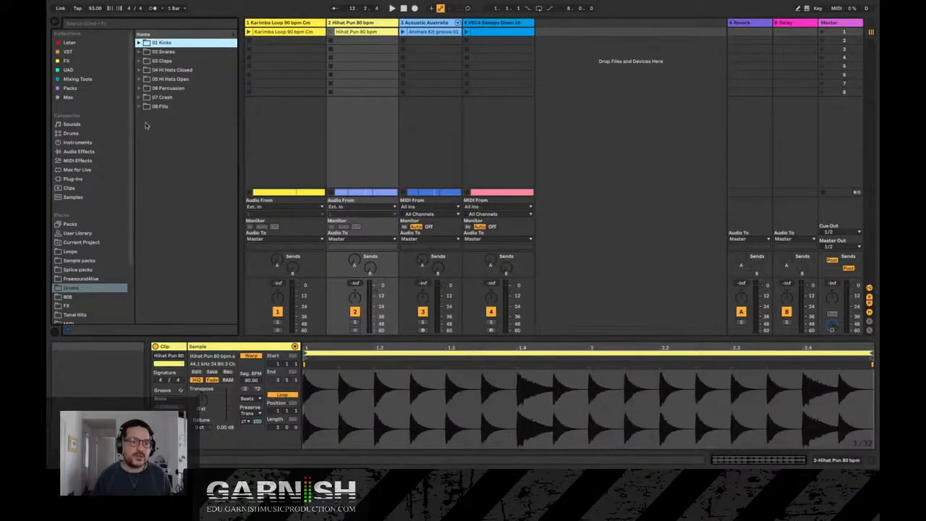
click(55, 23)
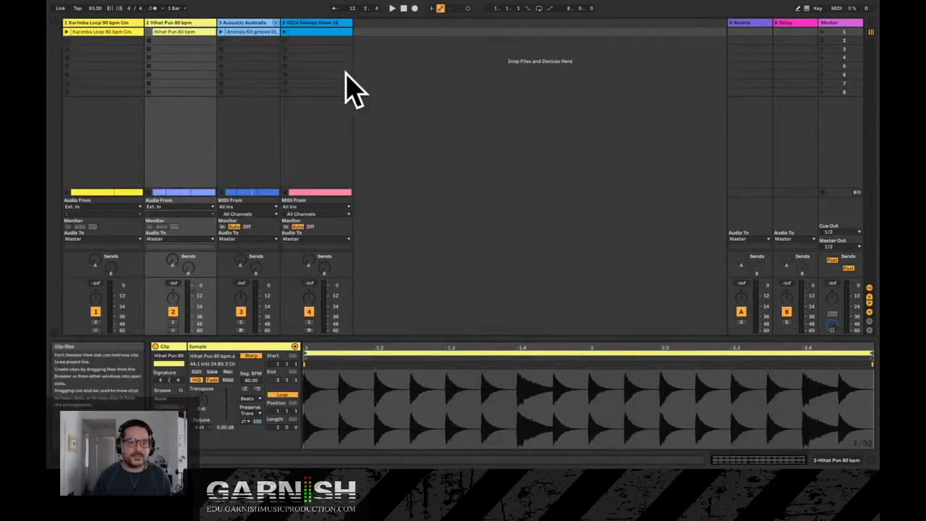
click(55, 23)
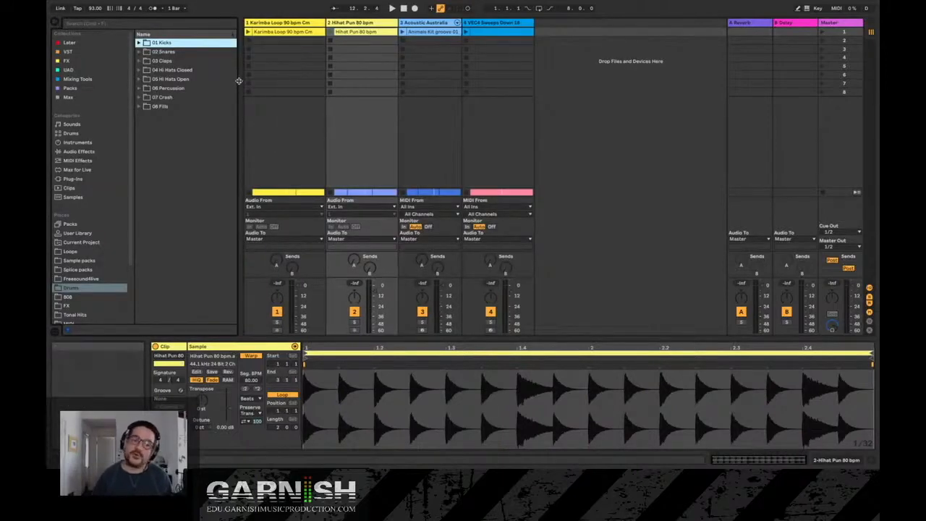
- Compare the Karimba Loop and Hihat Pun audio clips by alternating between them in the clip view
click(284, 22)
click(353, 24)
click(343, 32)
click(307, 32)
click(346, 32)
click(297, 34)
click(349, 33)
click(292, 34)
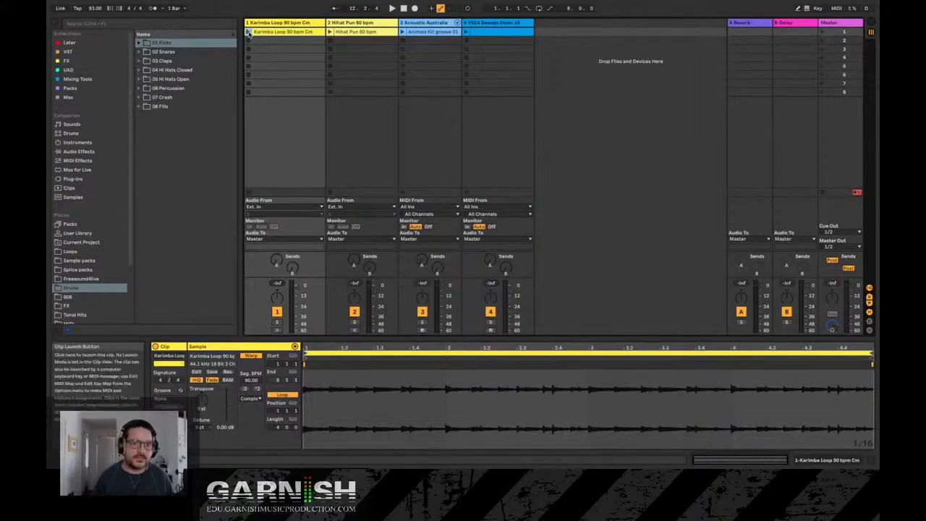
- Launch the Karimba Loop clip to hear it, and stop it from an empty slot in its track
click(248, 33)
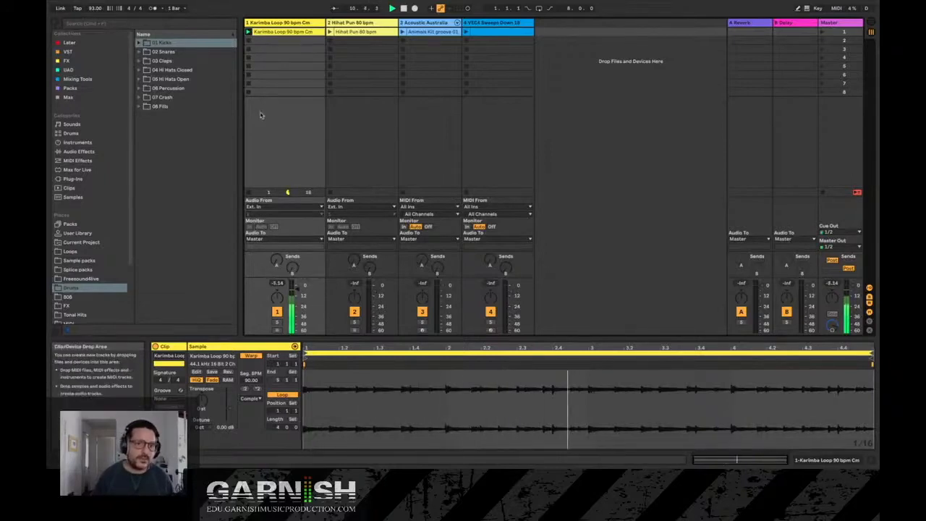
click(249, 43)
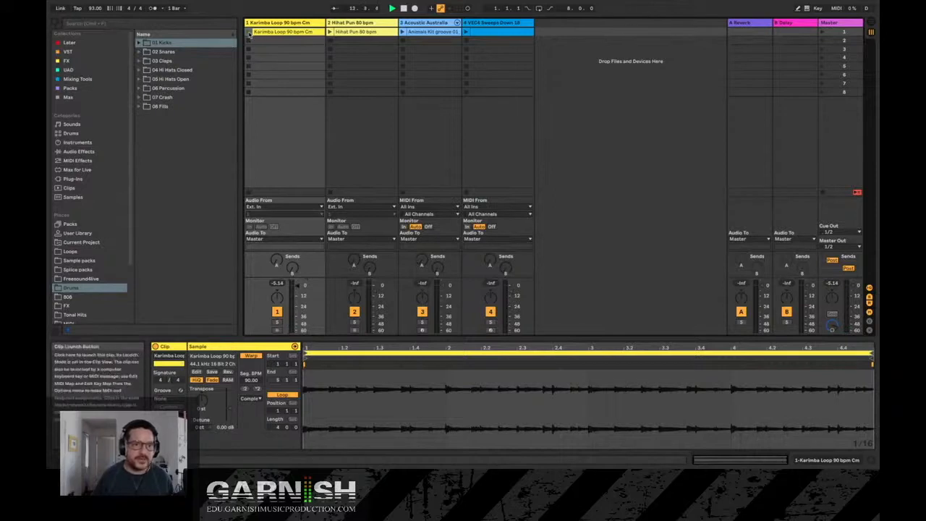
- Play the Karimba Loop clip again and toggle its track's mute and solo on and off
click(249, 33)
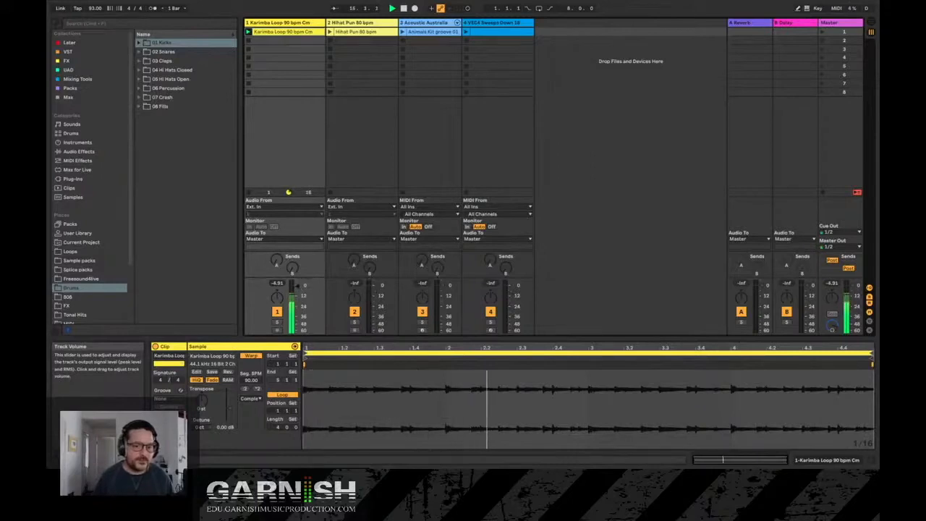
click(277, 312)
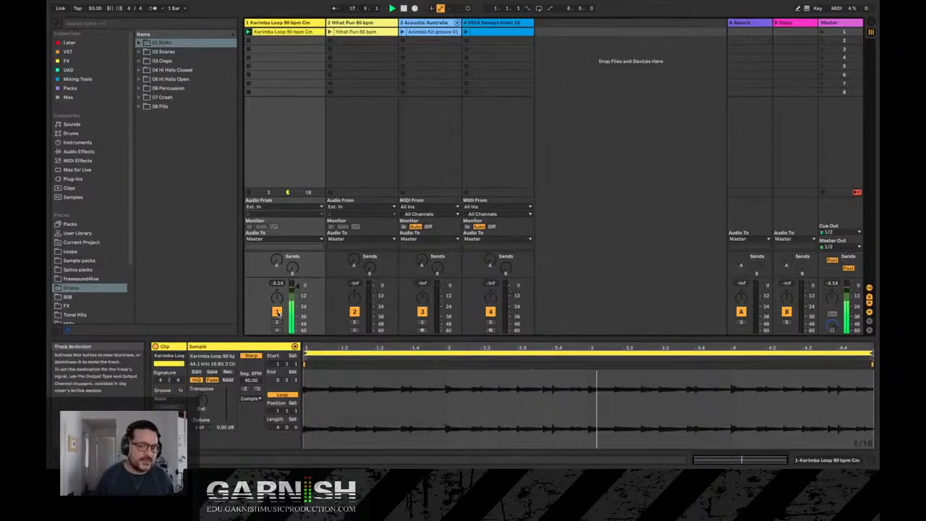
click(278, 312)
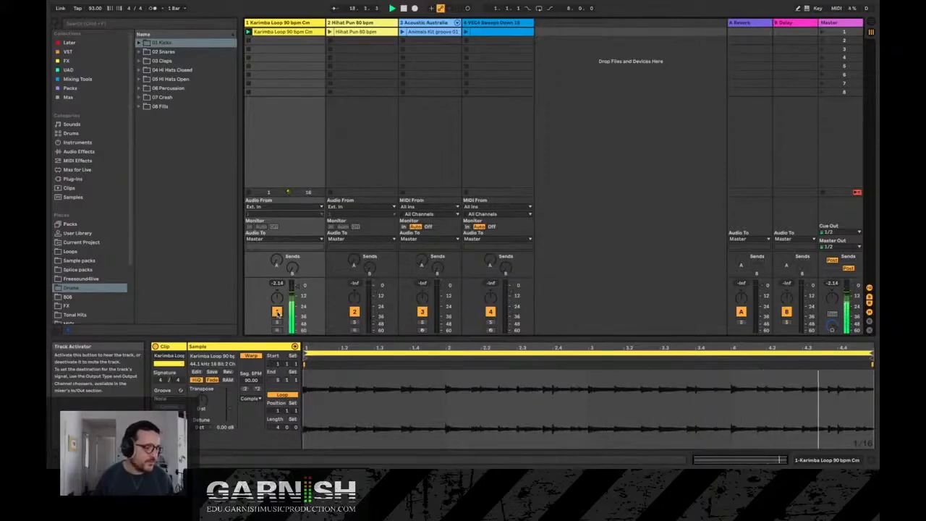
click(278, 323)
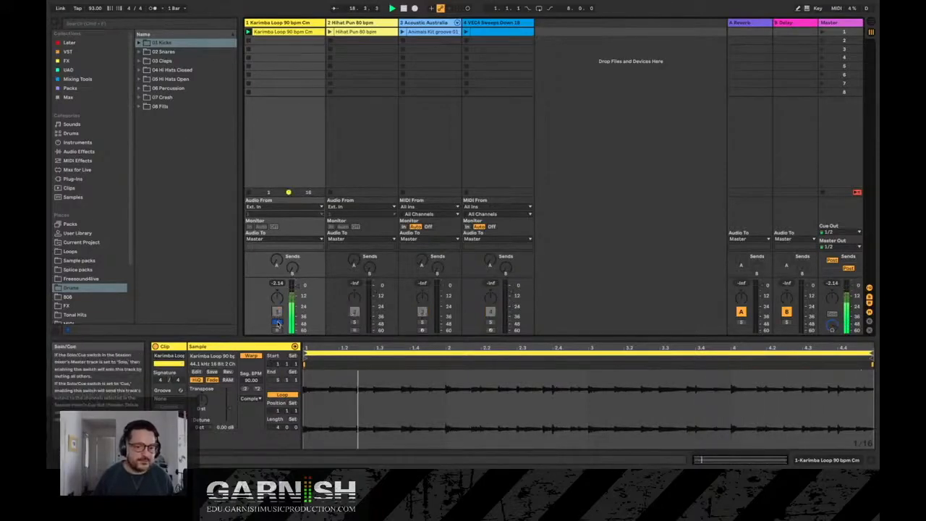
click(278, 323)
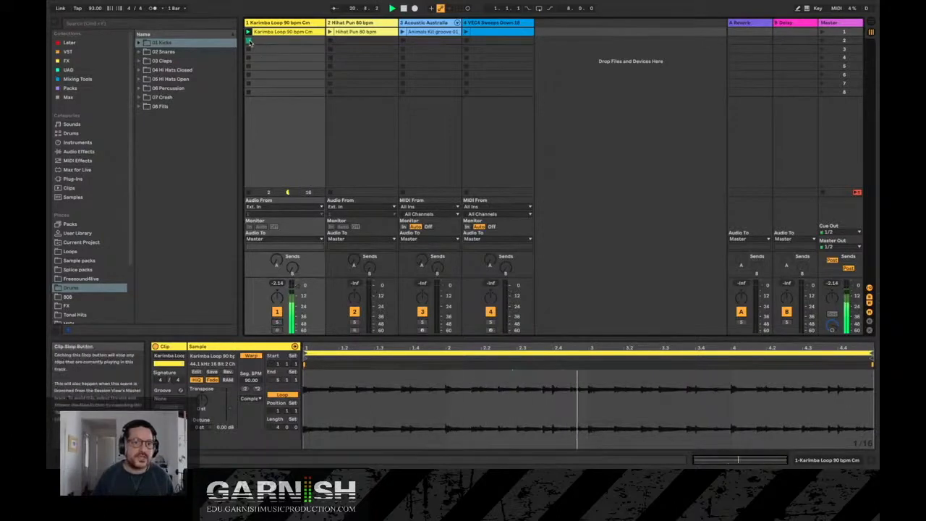
- Stop and restart the Karimba Loop clip, and launch the Hihat Pun clip so both play together
click(250, 37)
click(358, 32)
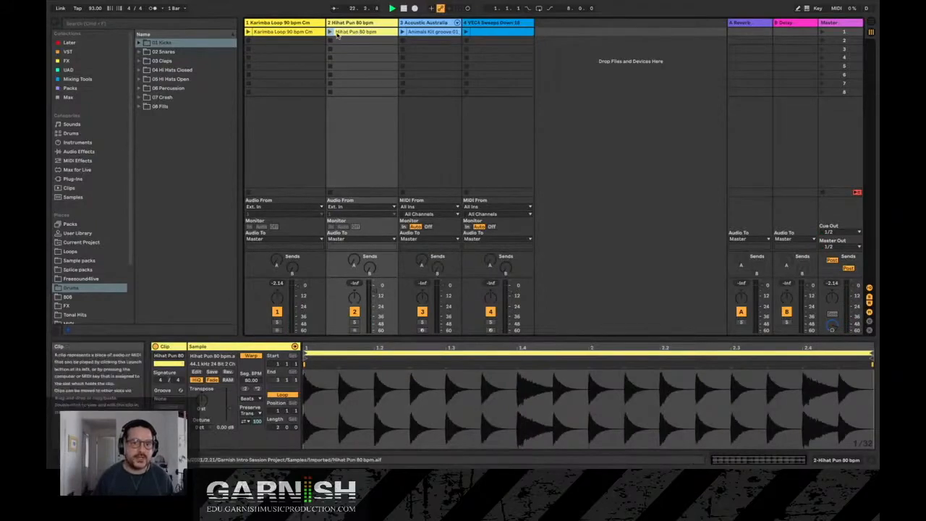
click(249, 33)
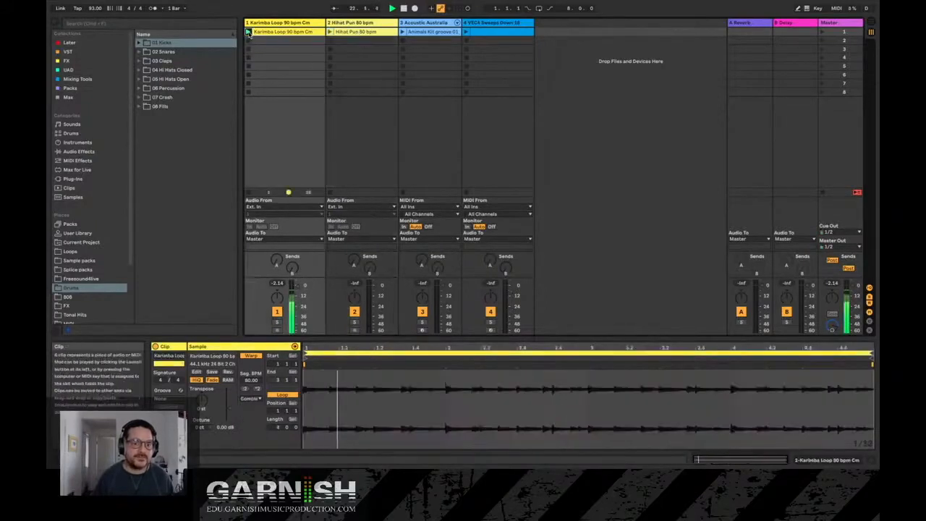
click(329, 33)
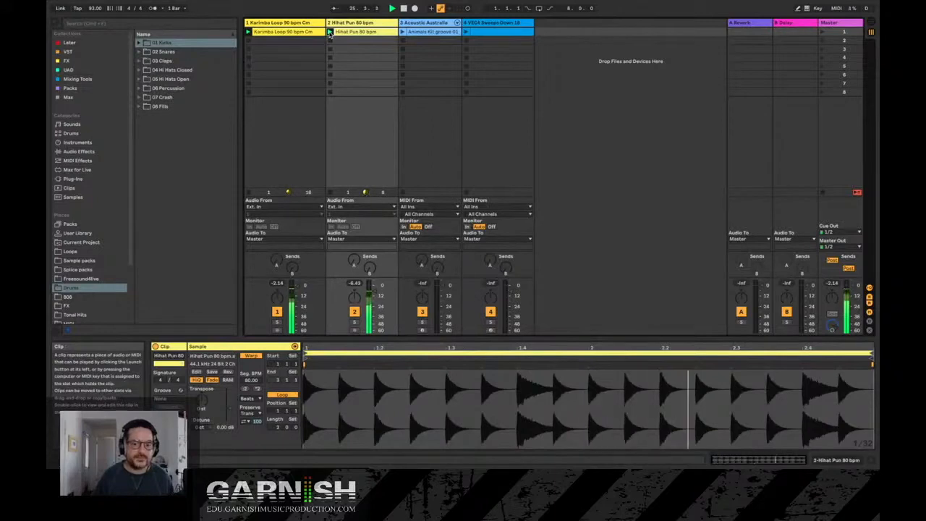
- Solo and unsolo the Hihat Pun and Karimba Loop tracks one after the other, and stop both clips
click(355, 323)
click(355, 323)
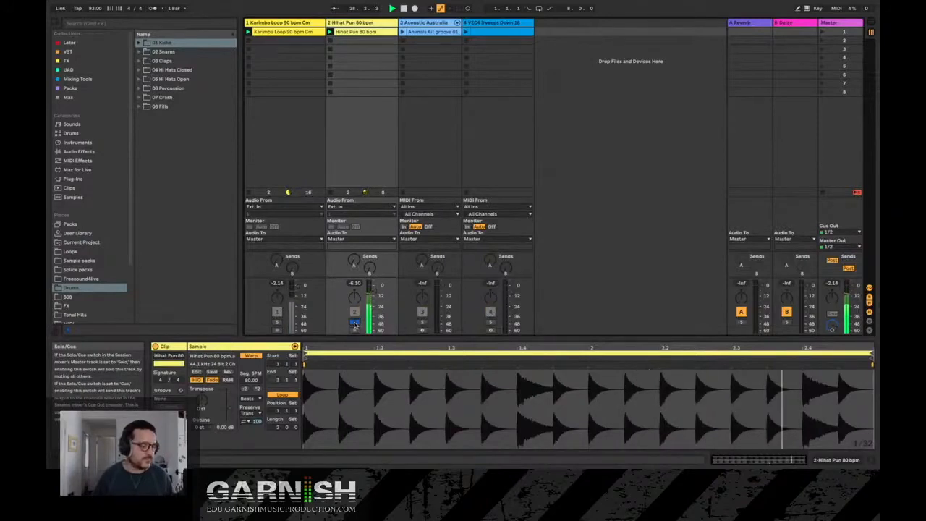
click(278, 323)
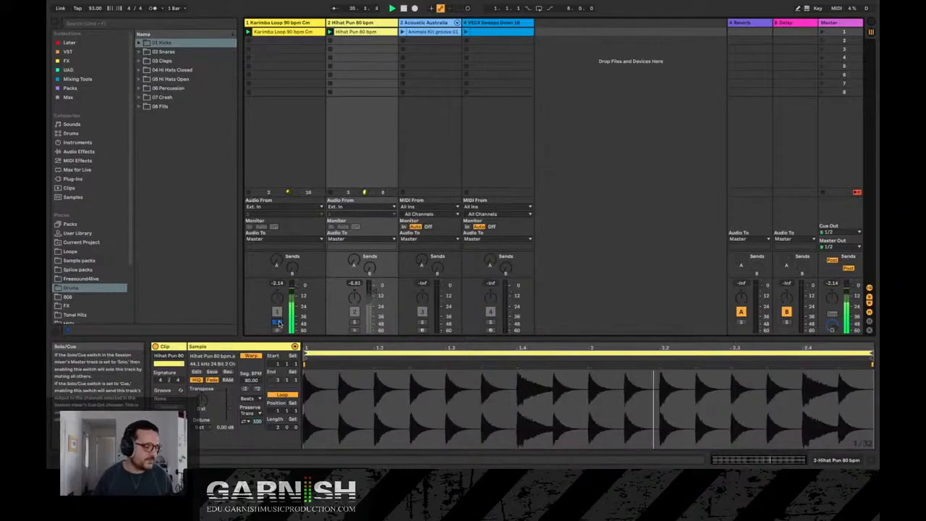
click(278, 323)
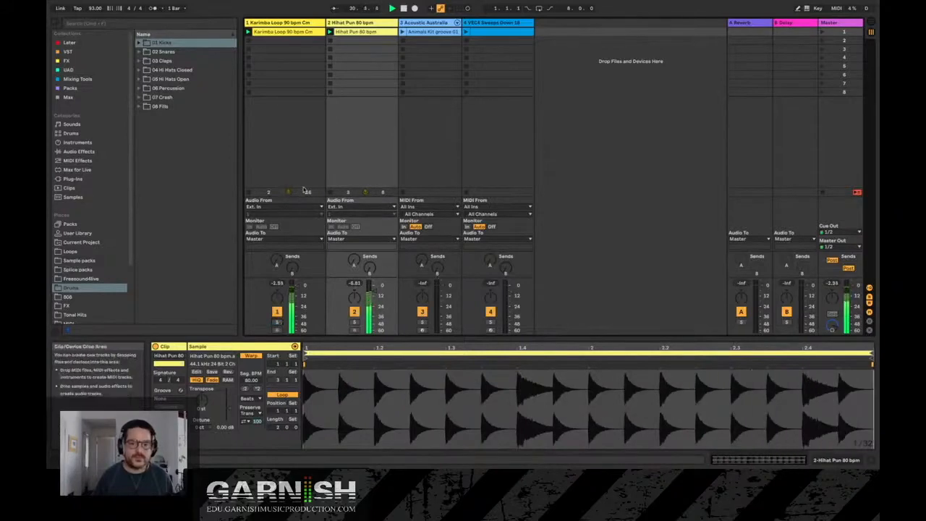
click(250, 193)
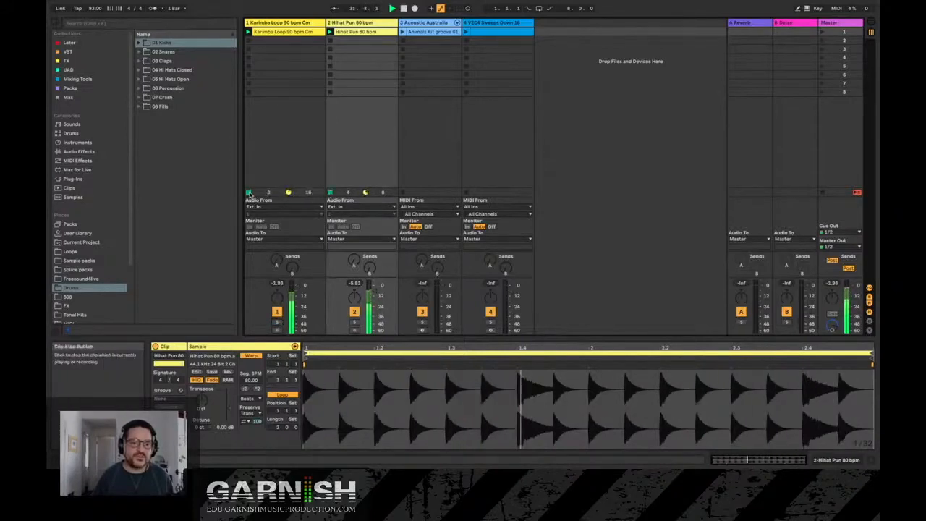
- Select the Karimba Loop track and the A Reverb return track to view them
click(287, 23)
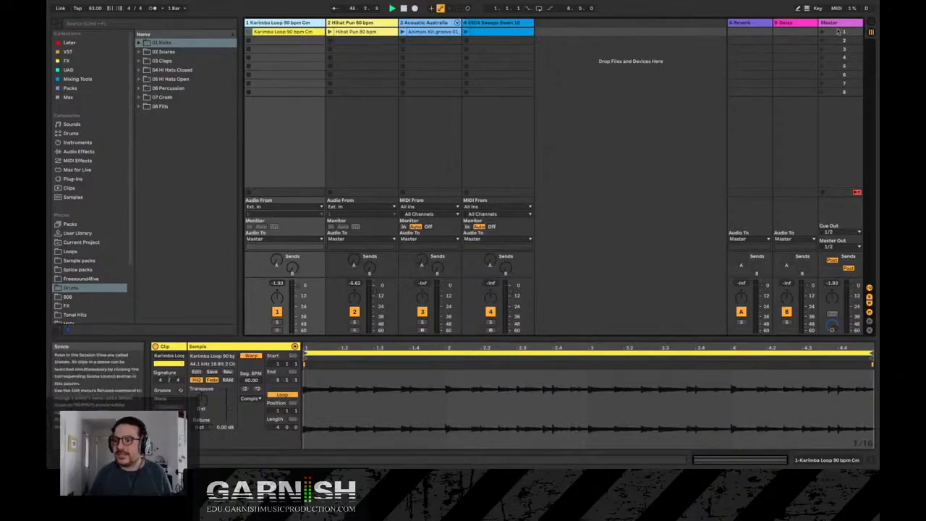
click(738, 26)
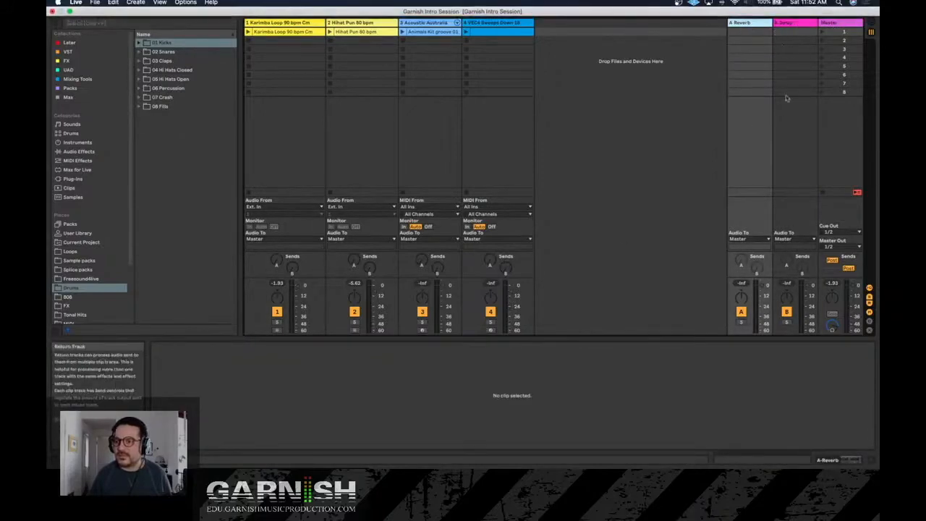
- Select the B Delay return track and the Master track to view them
click(794, 24)
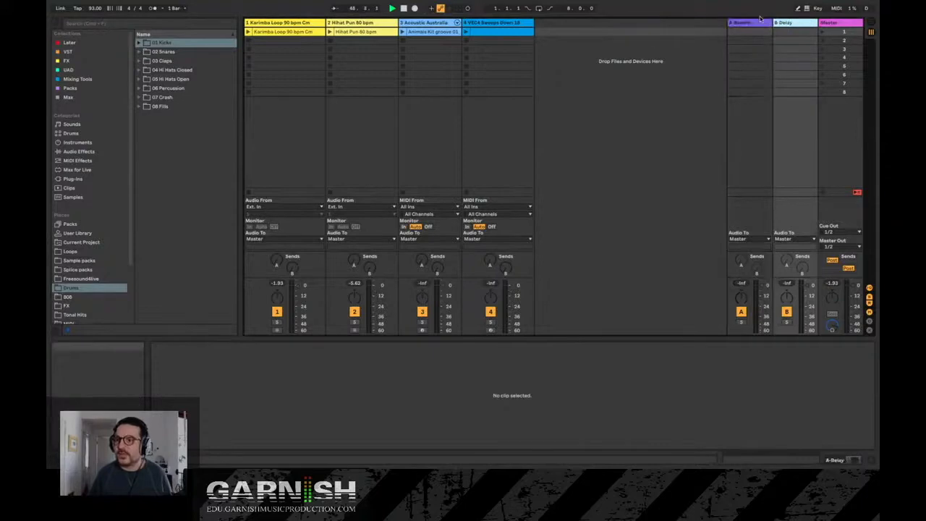
click(837, 23)
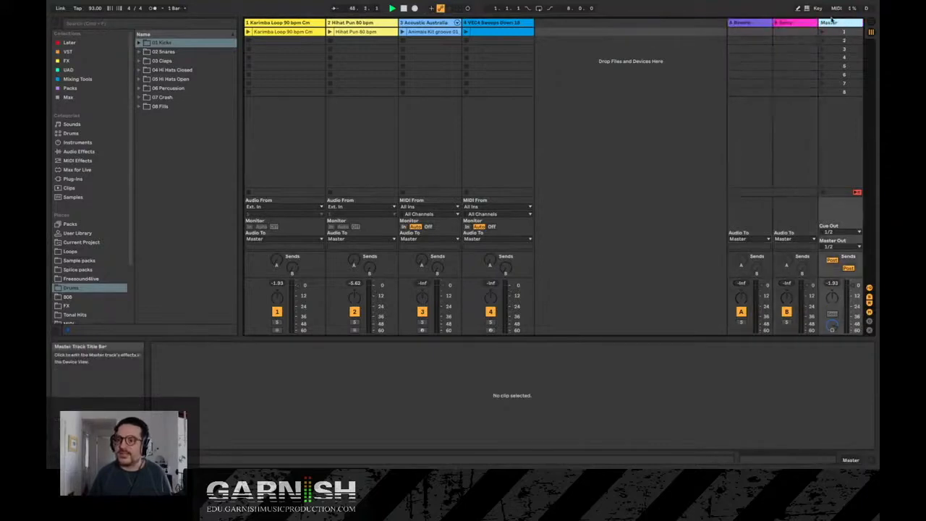
- Step through the scenes in the Master column down to scene 8 and back up, and launch scene 1
click(841, 32)
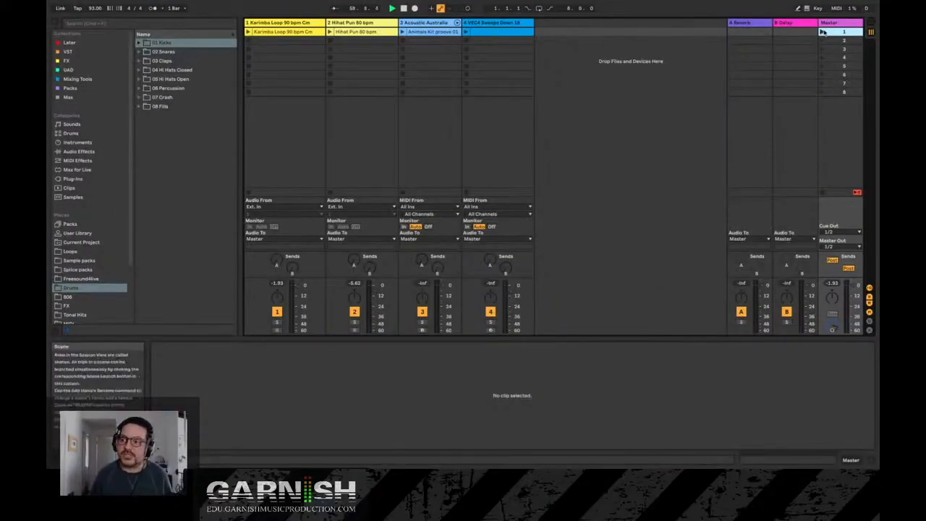
click(841, 40)
click(845, 67)
click(844, 82)
click(845, 94)
click(845, 84)
click(844, 74)
click(844, 65)
click(845, 57)
click(844, 48)
click(843, 40)
click(843, 32)
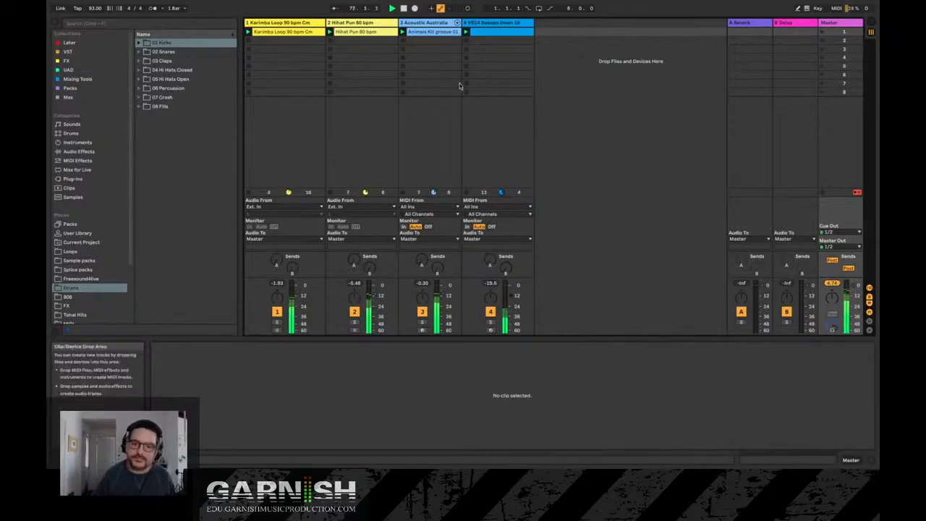
- Solo and unsolo the sweeps, Acoustic Australia, Hihat Pun and Karimba Loop tracks one after the other
click(491, 321)
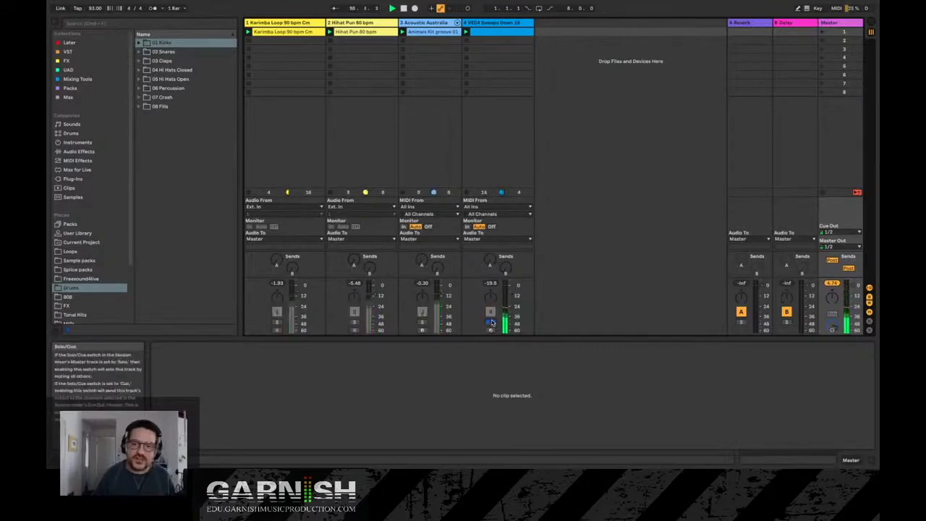
click(490, 322)
click(490, 322)
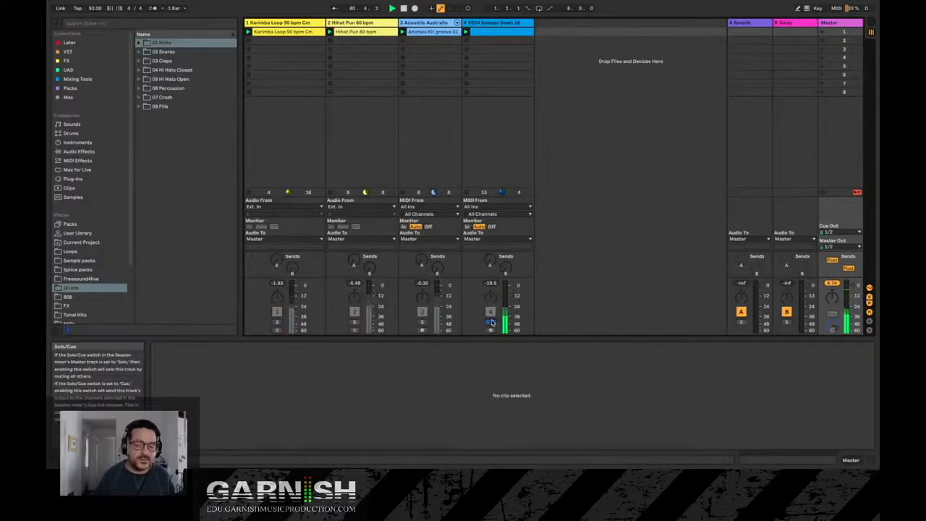
click(491, 322)
click(422, 322)
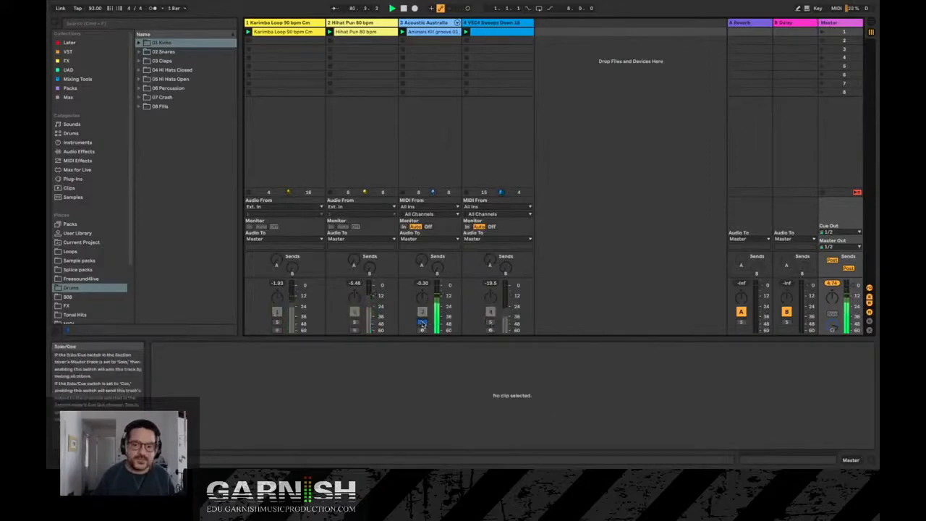
click(422, 322)
click(354, 322)
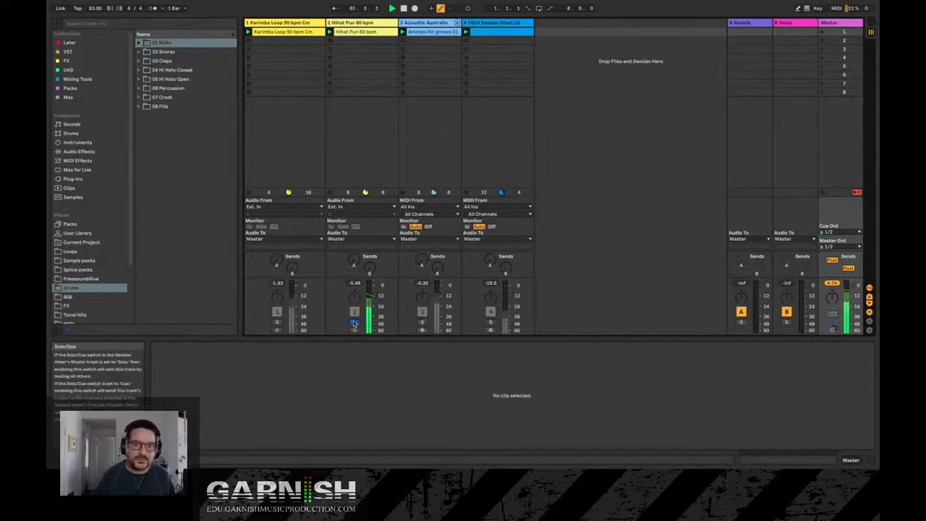
click(354, 322)
click(277, 321)
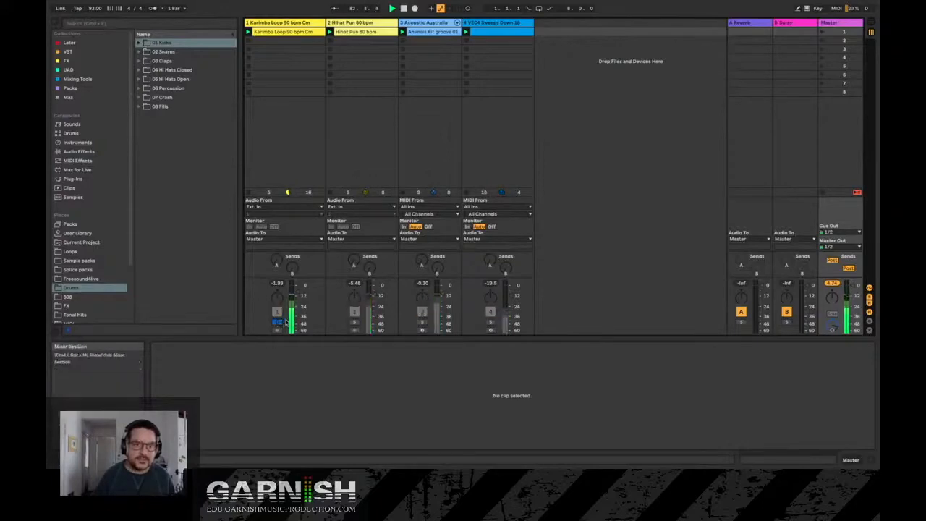
click(277, 322)
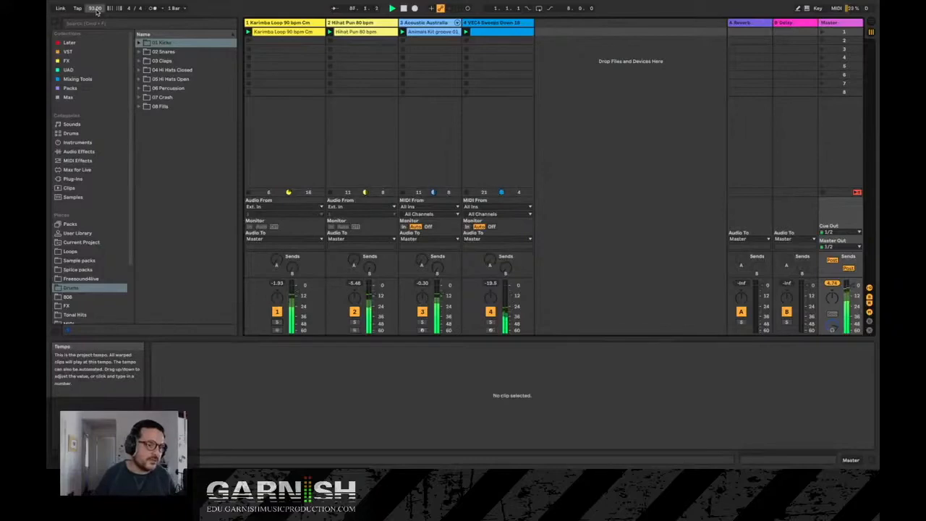
- Speed up the project tempo, bring it down to 107 BPM, and stop all playing clips
click(94, 8)
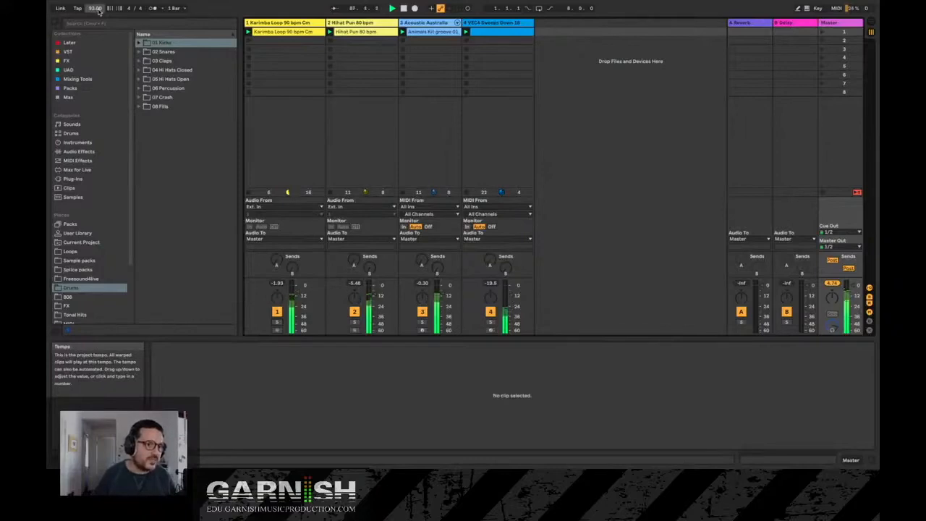
drag(94, 8, 94, 2)
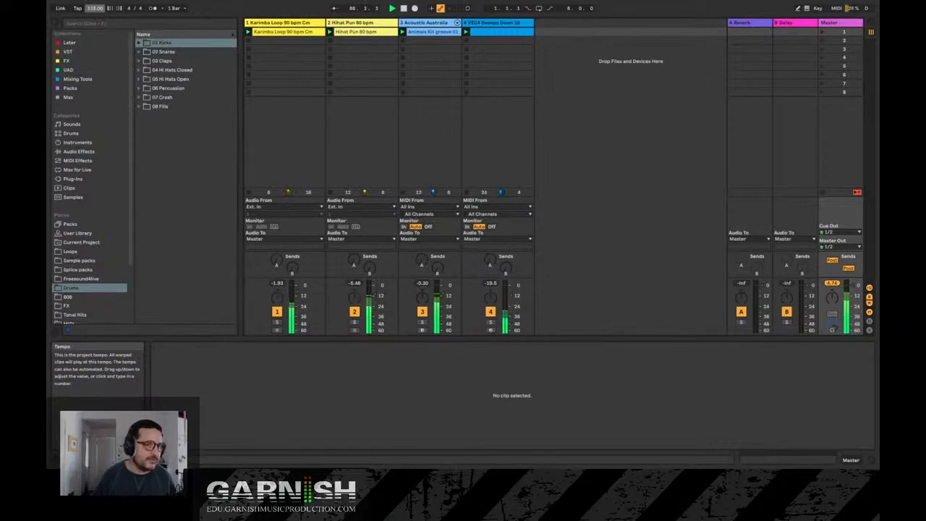
drag(95, 8, 95, 10)
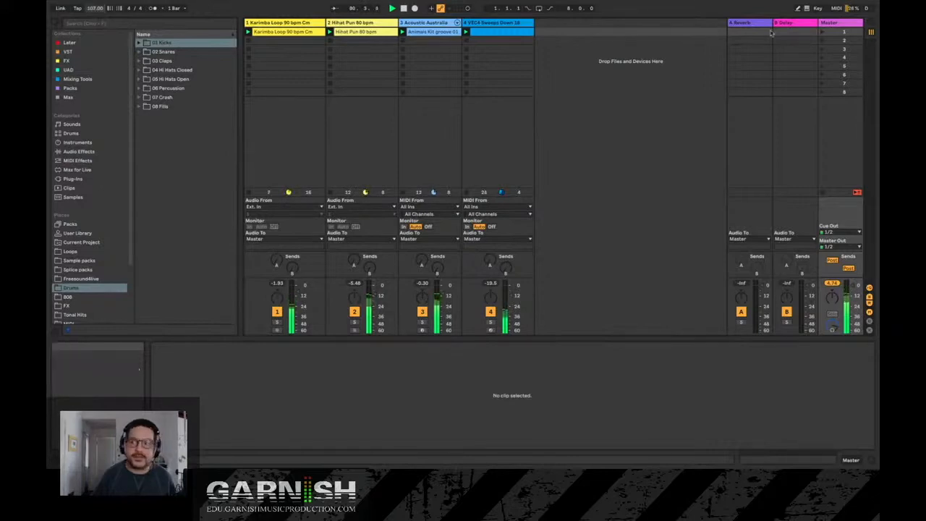
click(825, 195)
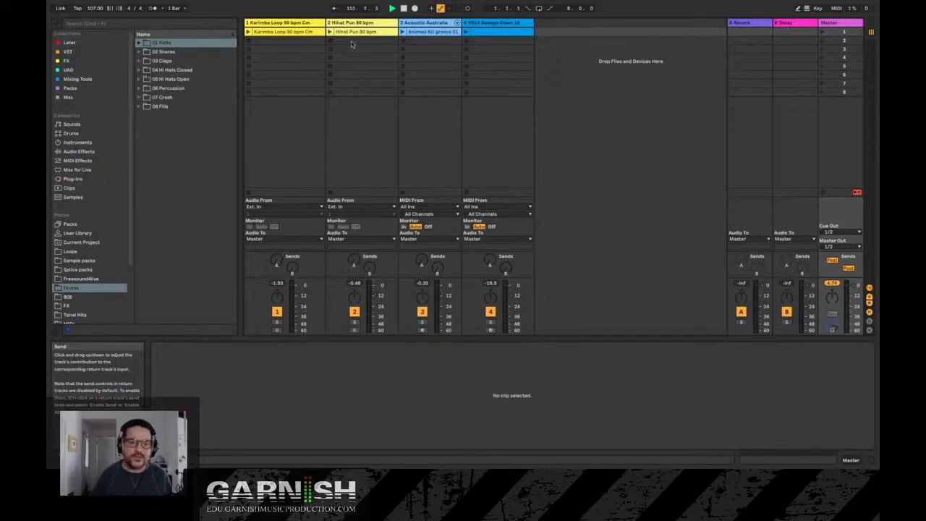
- Play the Karimba Loop clip while sending it to the A Reverb return track, and stop the clip
click(249, 33)
click(249, 33)
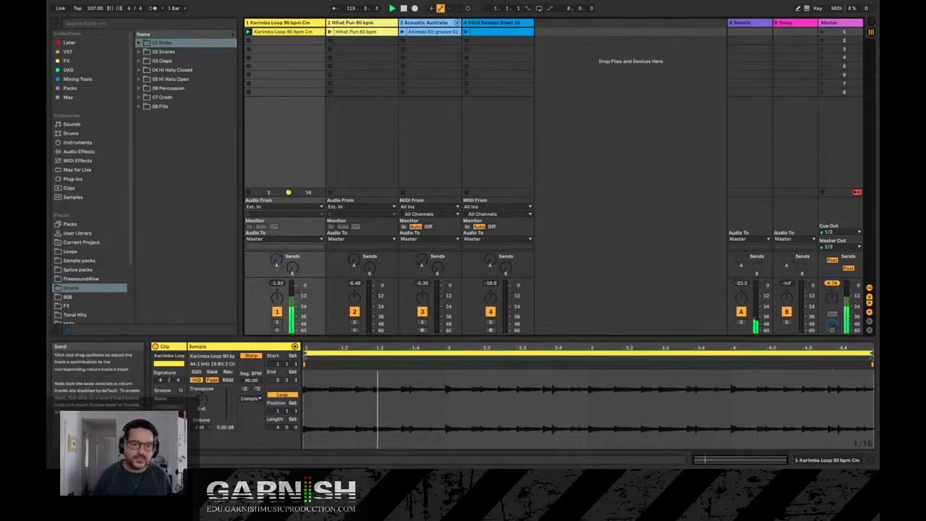
click(250, 42)
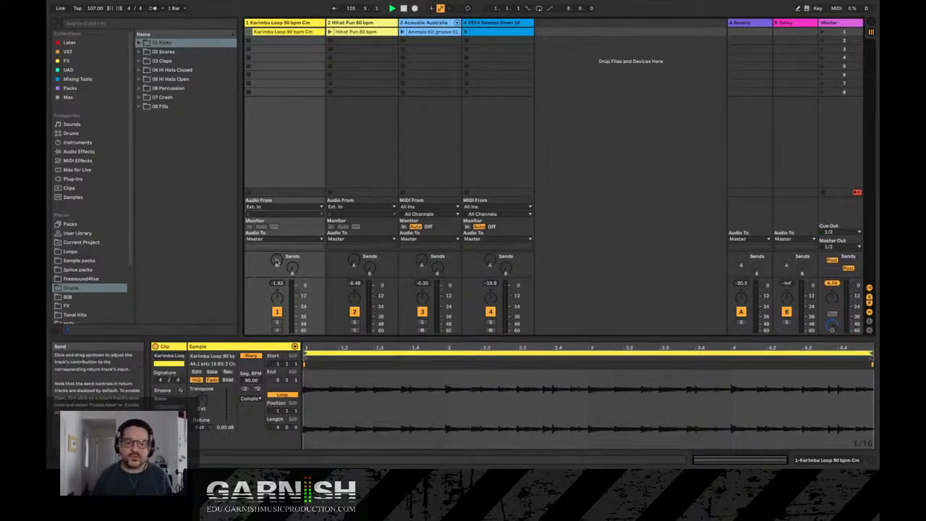
- View the Reverb device on the A Reverb return track, and the device chains of the Master and Karimba Loop tracks
click(753, 26)
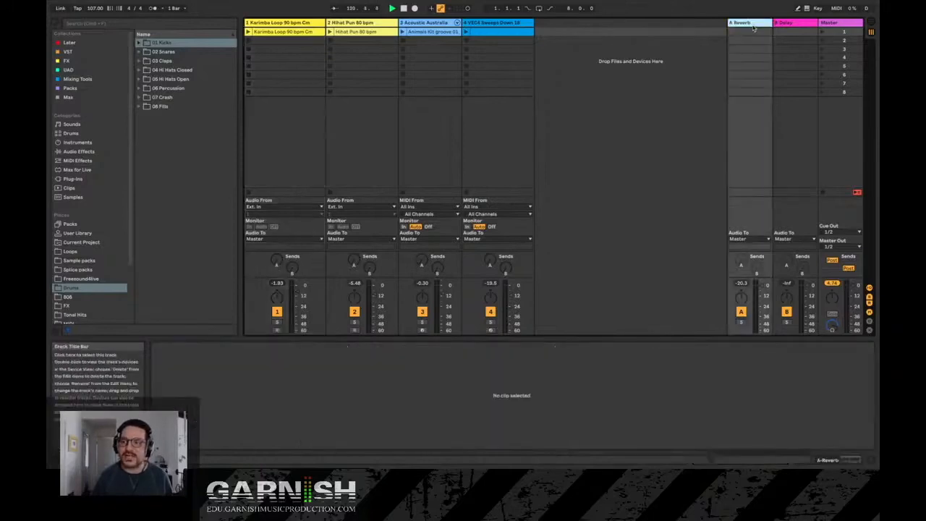
double_click(753, 26)
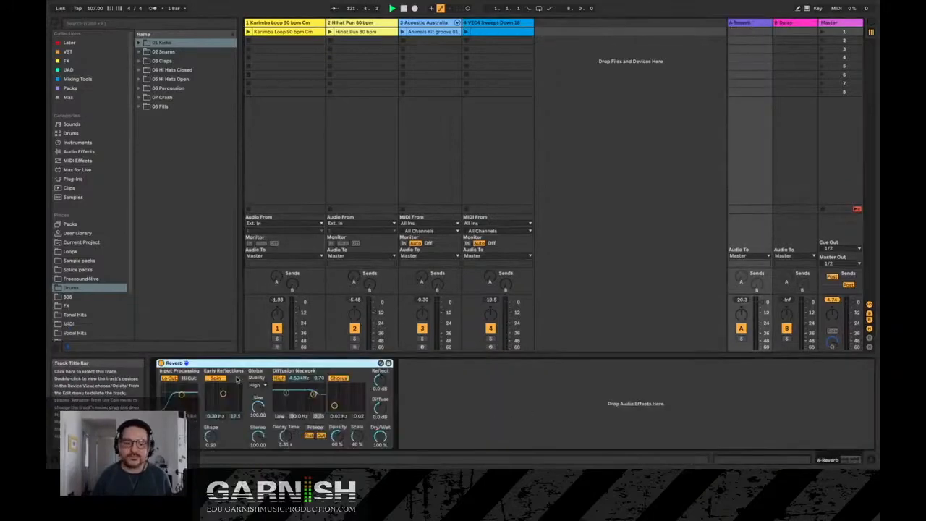
click(841, 28)
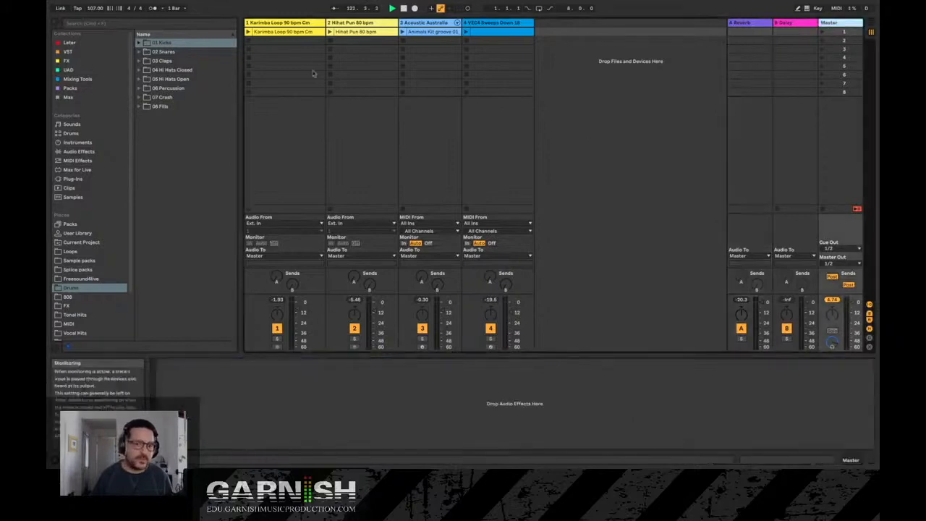
click(282, 22)
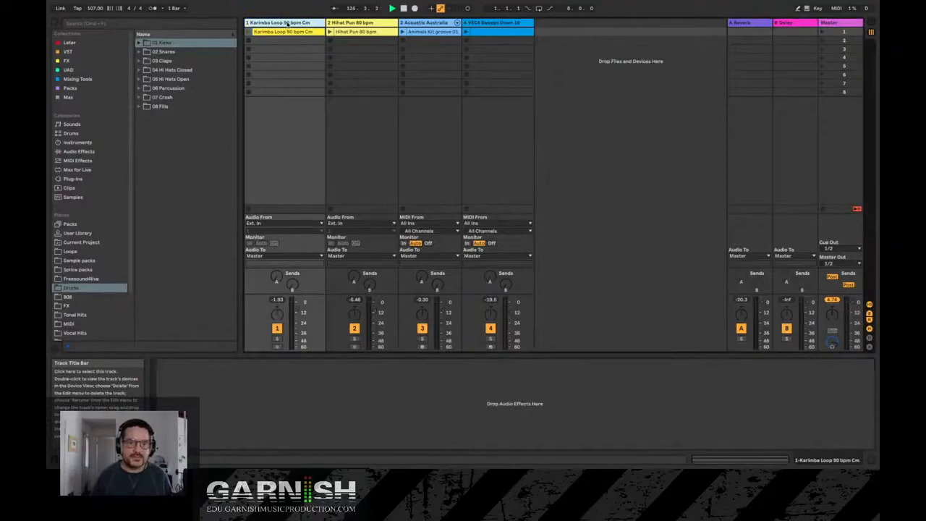
- Open the Karimba Loop clip's sample, enlarge the clip view, and select bar 2 of the waveform
double_click(284, 32)
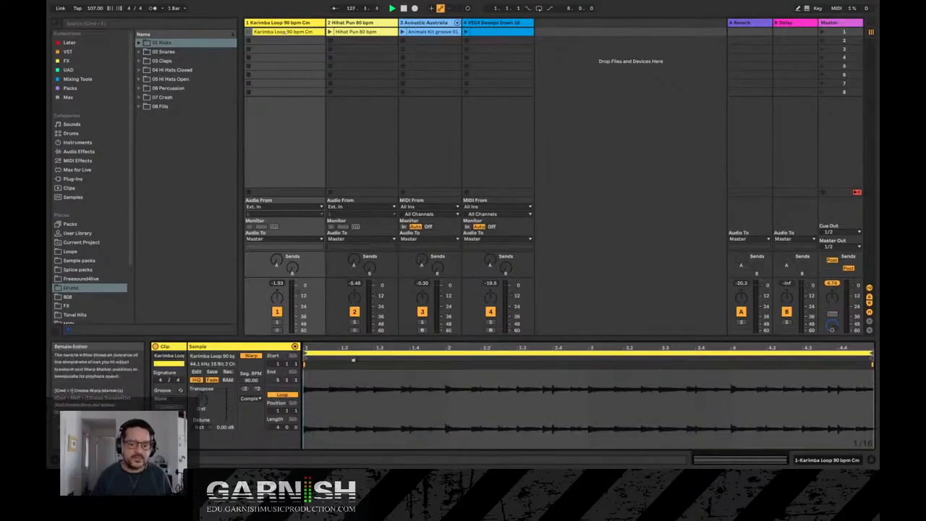
drag(374, 343, 405, 347)
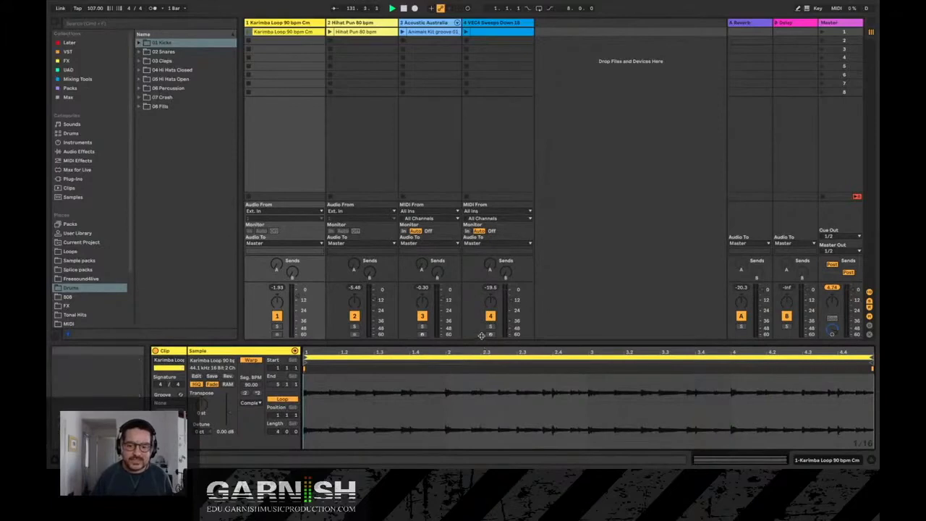
drag(482, 348, 483, 317)
drag(447, 383, 590, 387)
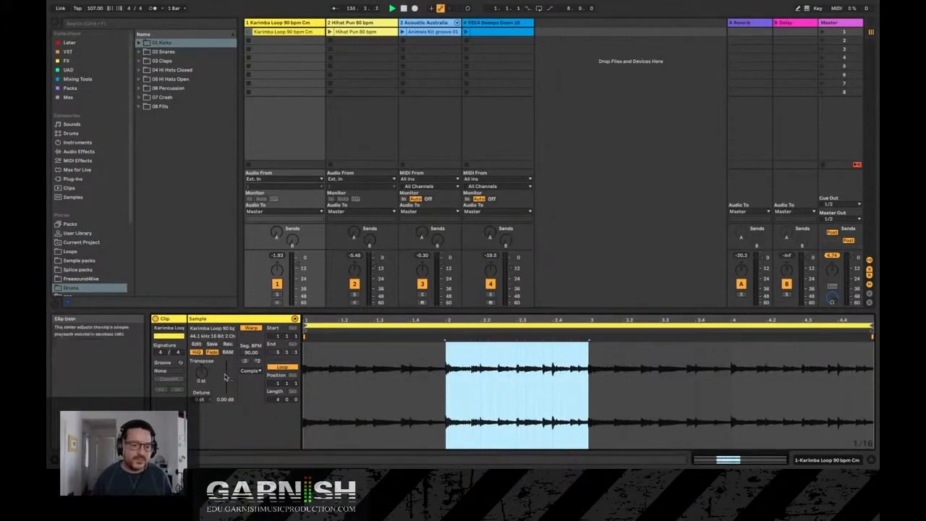
- Try changing the Karimba Loop clip's transposition and reset it to 0 st
click(203, 373)
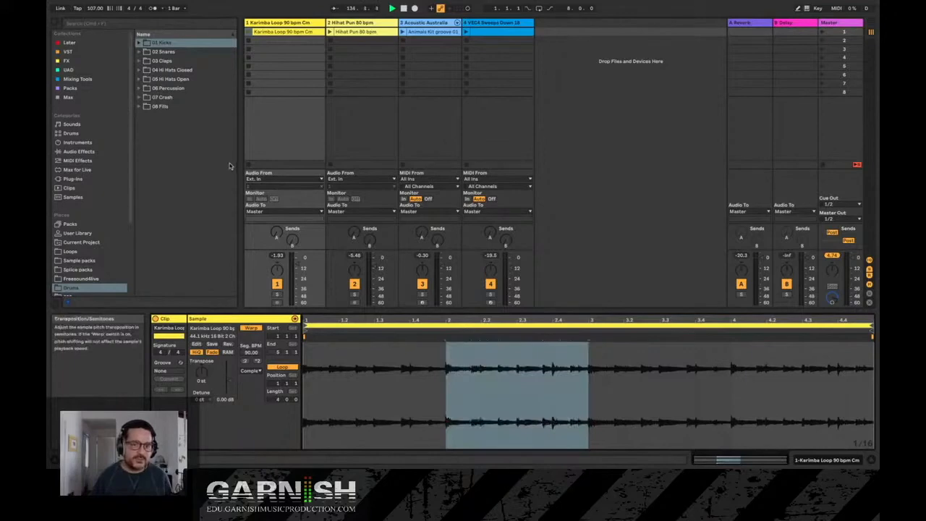
drag(203, 372, 203, 377)
double_click(203, 376)
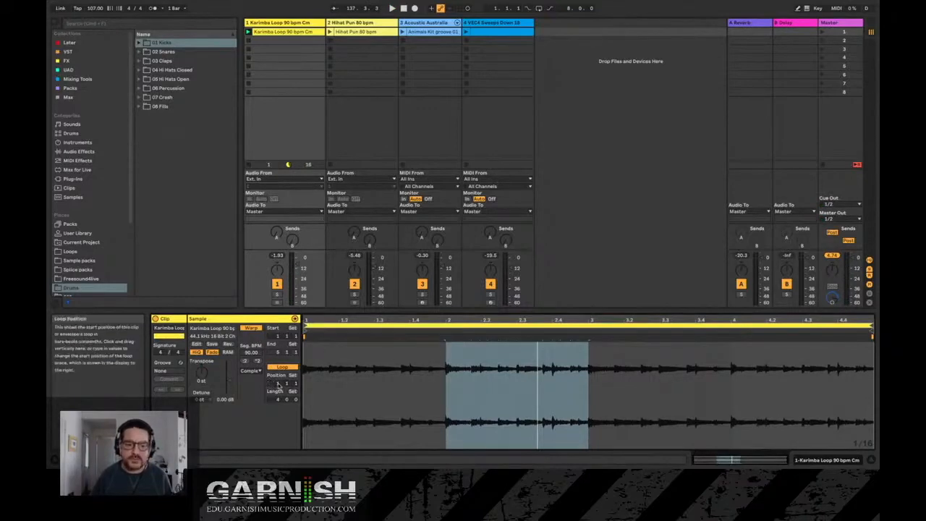
- Shorten the Karimba Loop clip's loop to 1 bar, and extend its length to 3 bars
drag(277, 391, 276, 400)
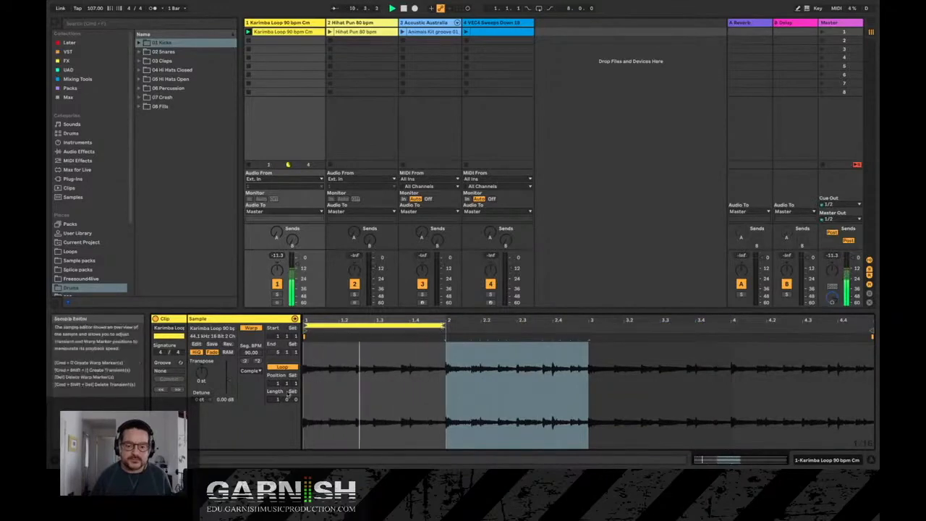
drag(277, 399, 277, 394)
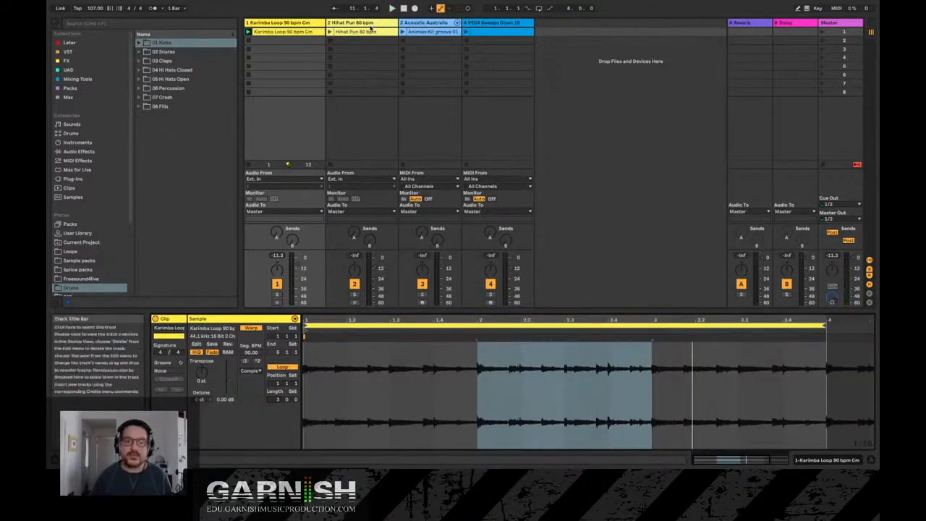
- View the Hihat Pun sample and the Animals Kit groove MIDI notes in an enlarged clip view, and return to the Karimba Loop clip
click(367, 33)
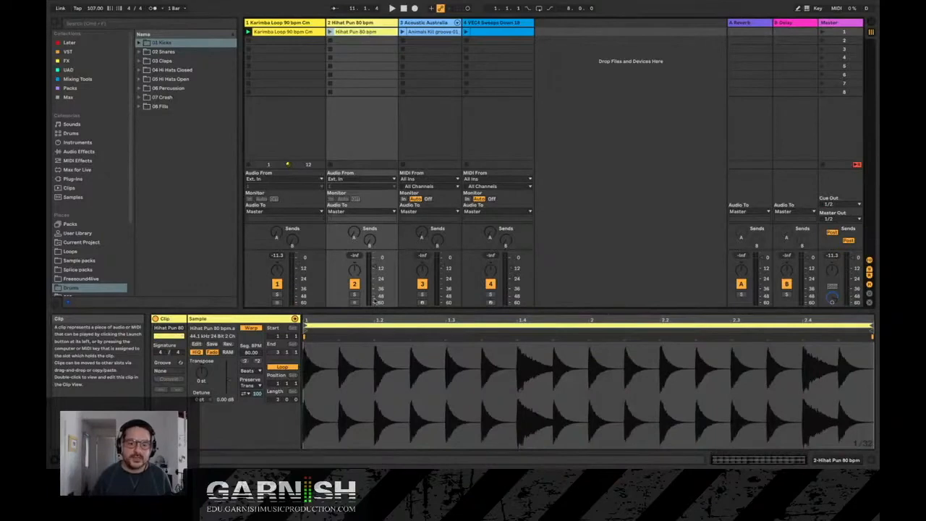
click(437, 33)
drag(456, 312, 456, 262)
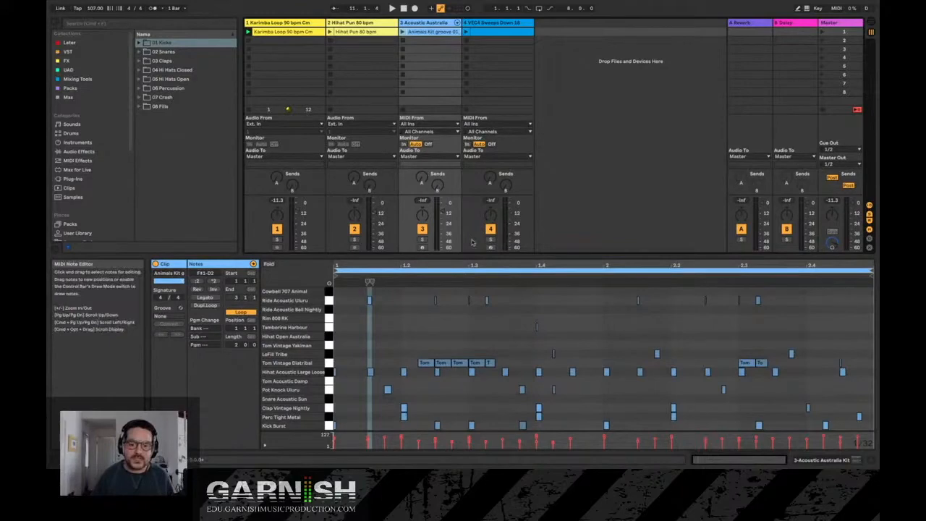
click(300, 32)
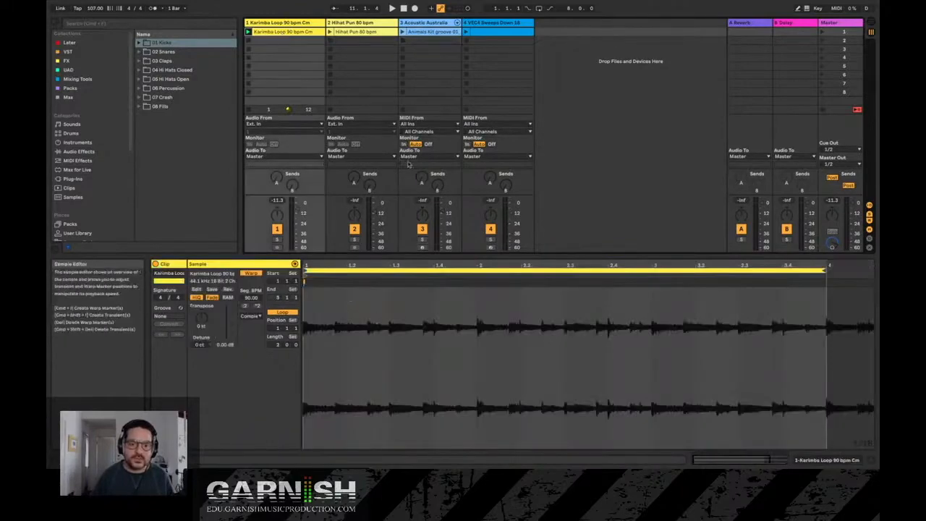
- Play the Animals Kit groove clip together with the Karimba Loop clip, and stop both
click(429, 33)
key(space)
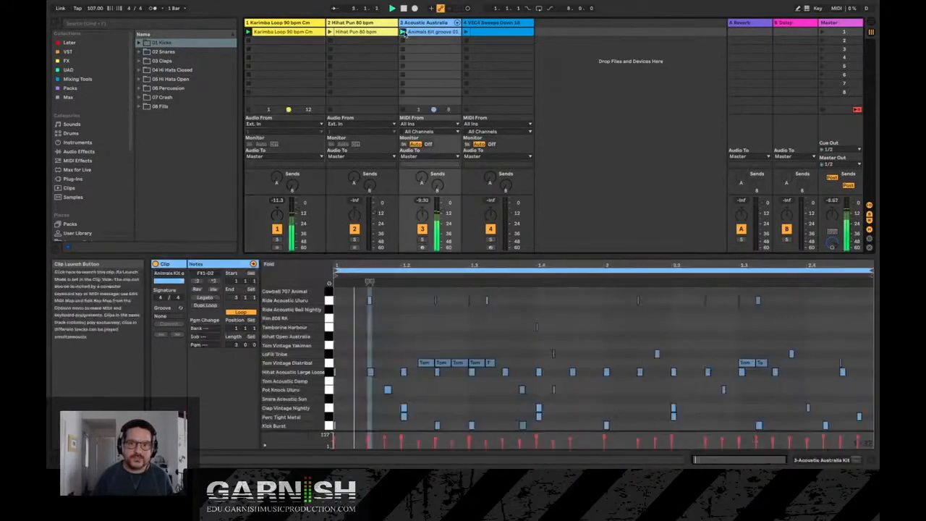
click(307, 31)
click(428, 32)
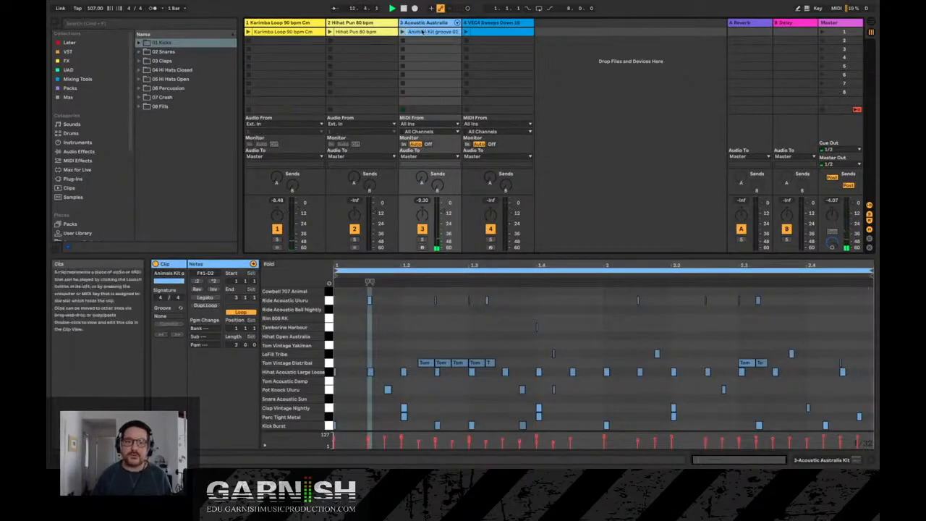
- View the Karimba Loop clip's waveform and switch to its track's device view
click(318, 33)
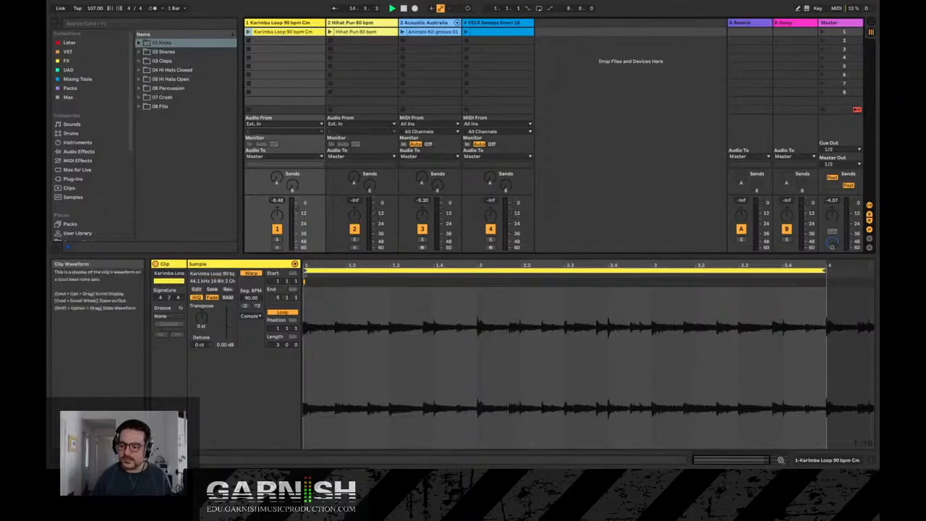
click(784, 460)
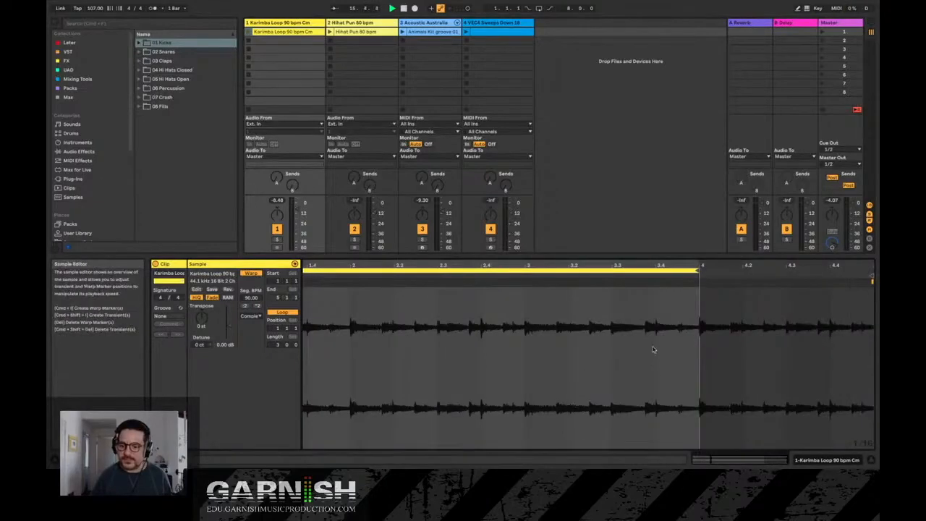
click(816, 463)
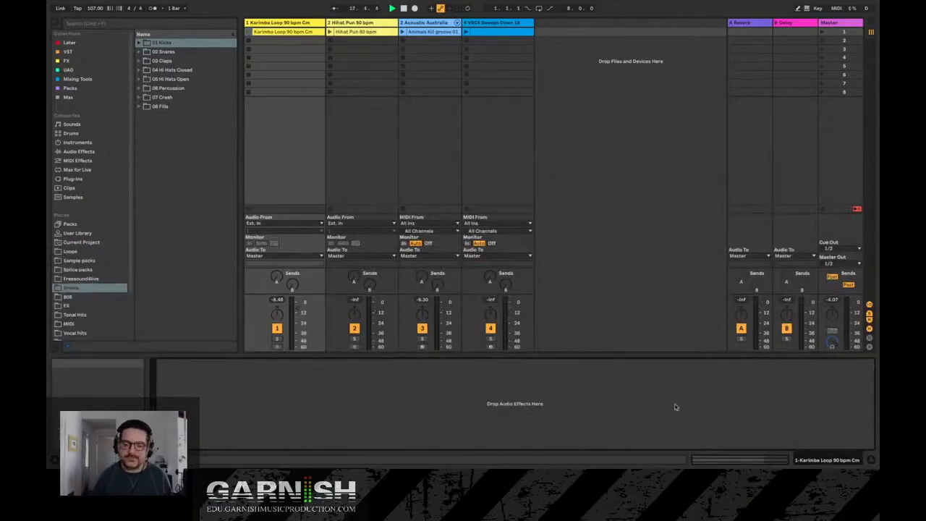
- Browse the audio effects and load Auto Filter onto the Karimba Loop track
click(78, 151)
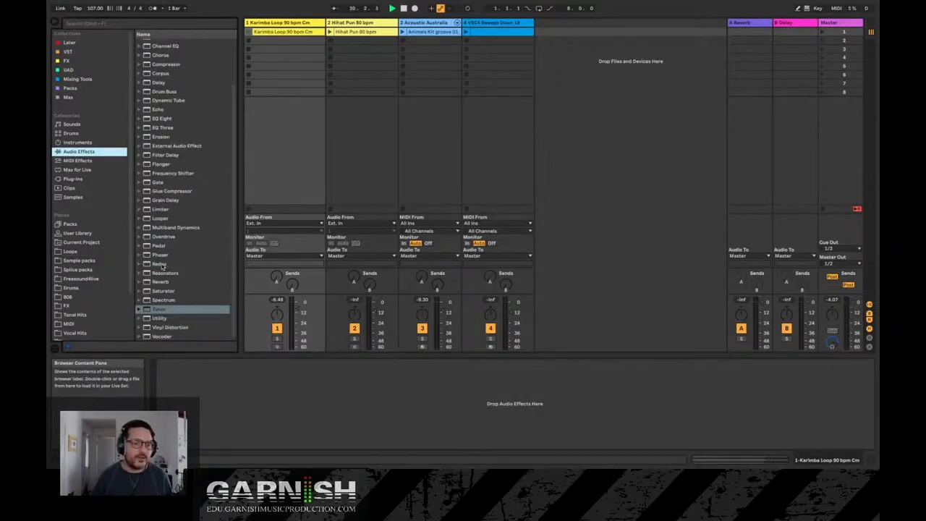
scroll(166, 140, up, 3)
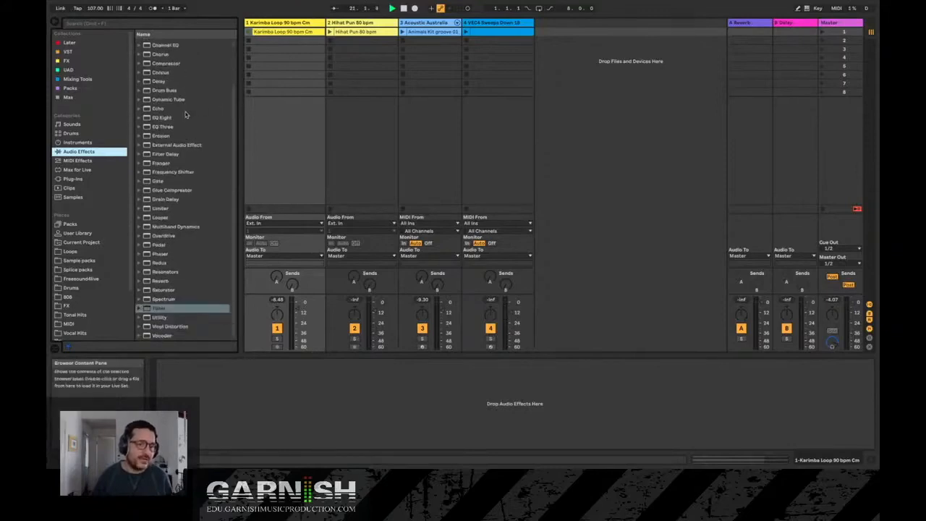
click(168, 61)
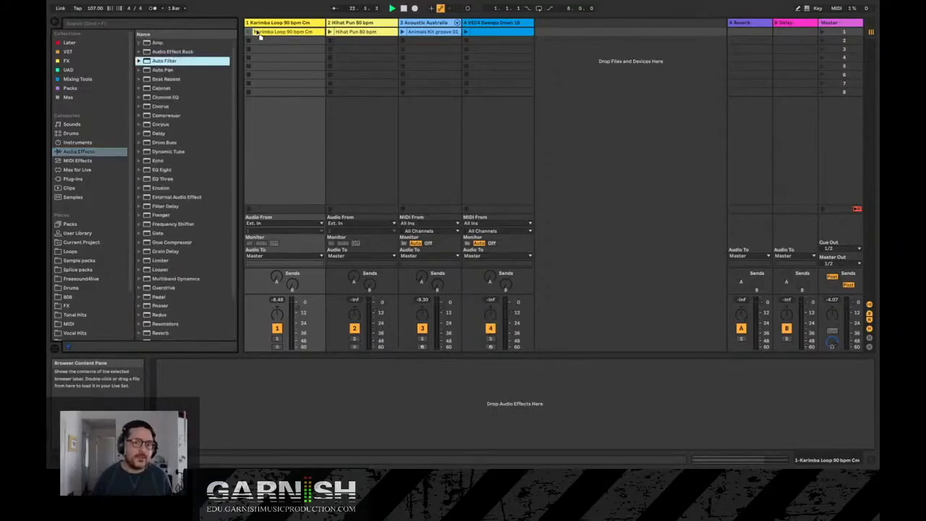
key(Return)
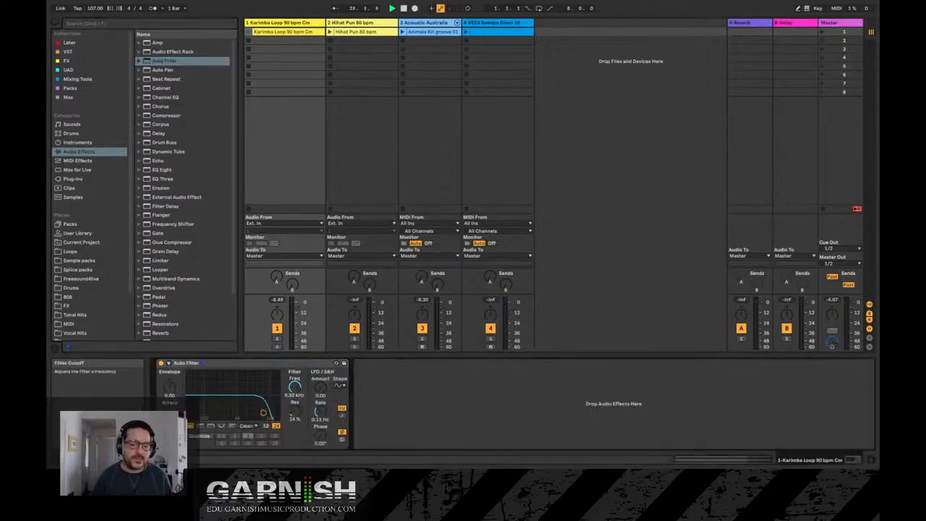
- Lower the Auto Filter's cutoff frequency and adjust it while playing the Karimba Loop clip
drag(294, 387, 295, 394)
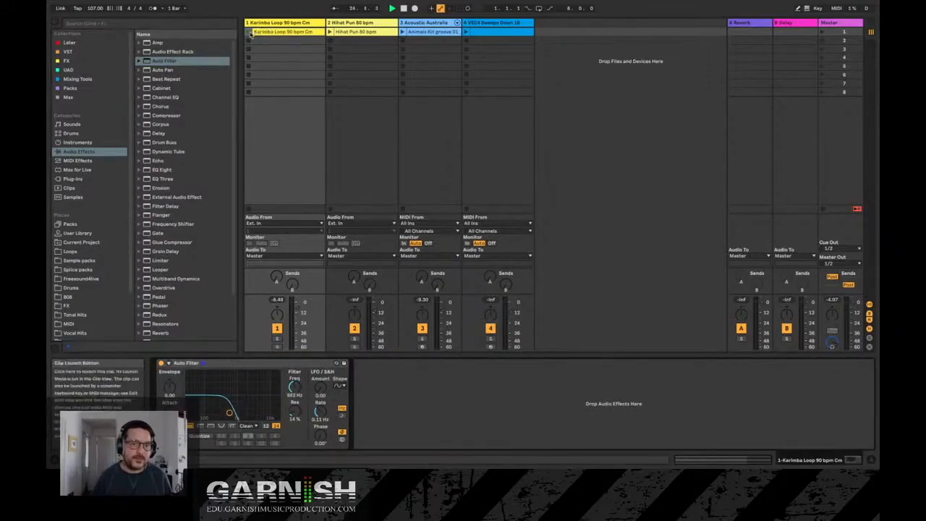
click(249, 32)
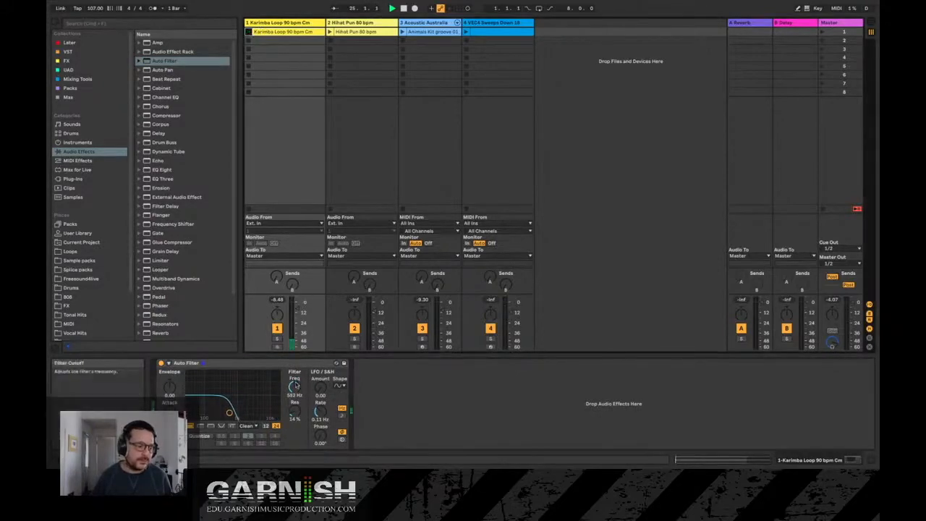
mouse_move(293, 386)
mouse_down()
mouse_move(294, 370)
mouse_move(294, 379)
mouse_up()
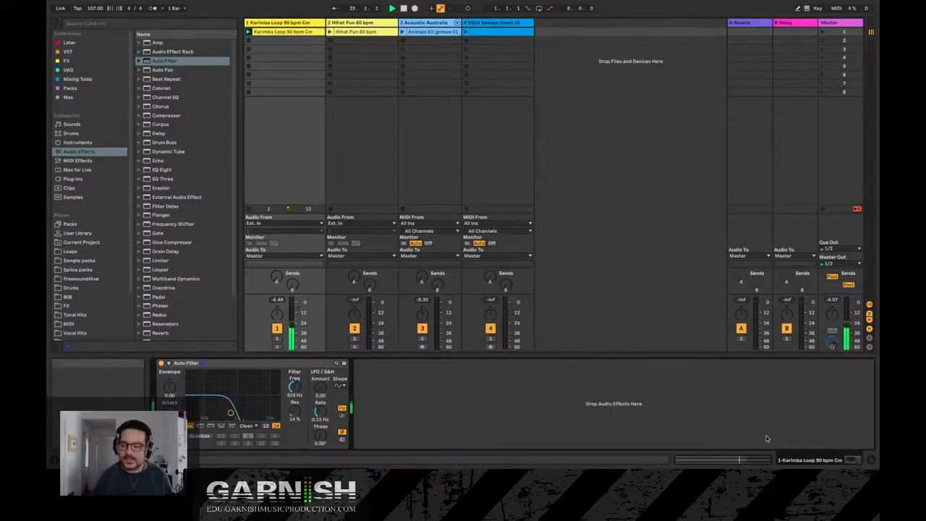
- View the Karimba Loop waveform and the Animals Kit groove's MIDI notes, and show the Acoustic Australia Kit track's devices
key(shift+Tab)
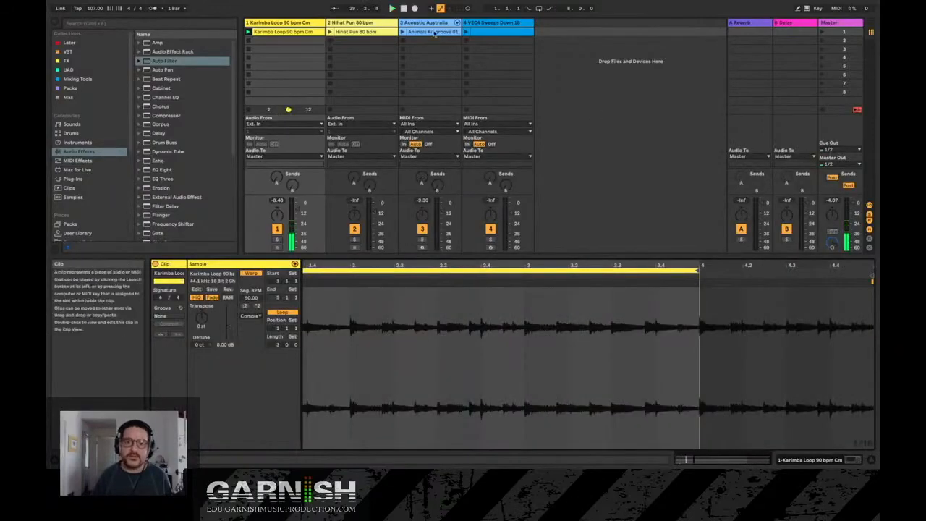
click(434, 32)
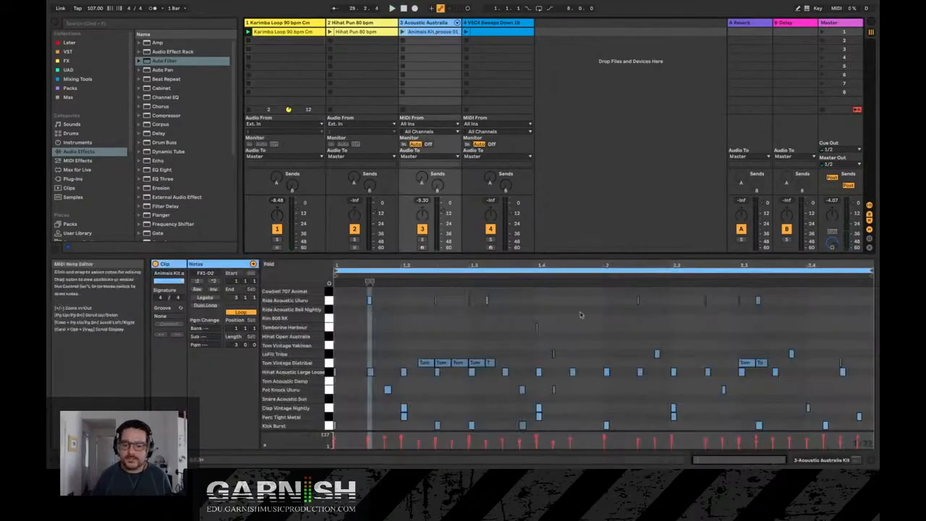
double_click(435, 23)
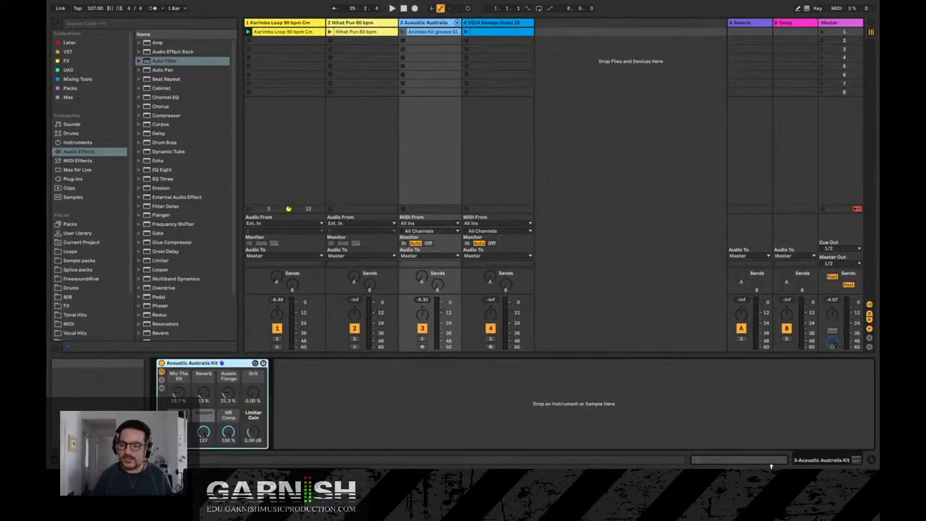
- Alternate between the clip view and the device view of the Acoustic Australia Kit track
click(763, 462)
click(844, 462)
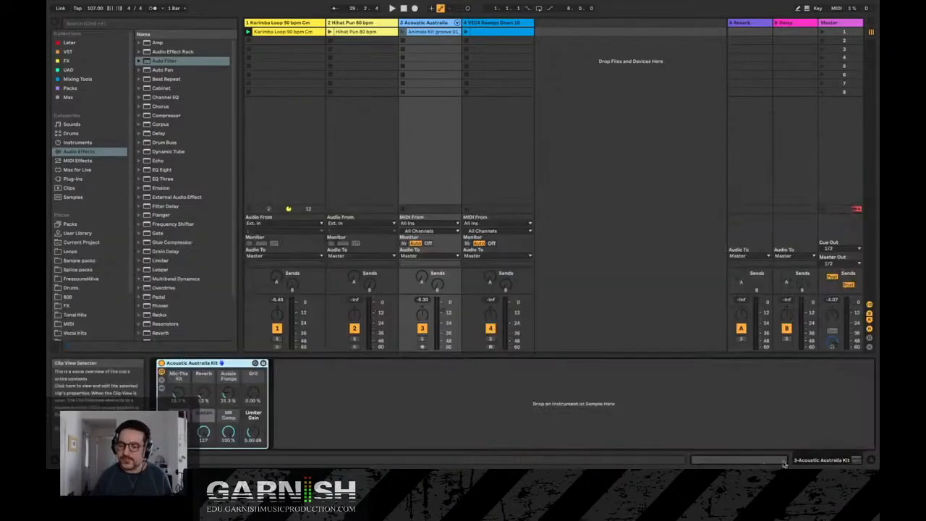
click(844, 461)
click(819, 461)
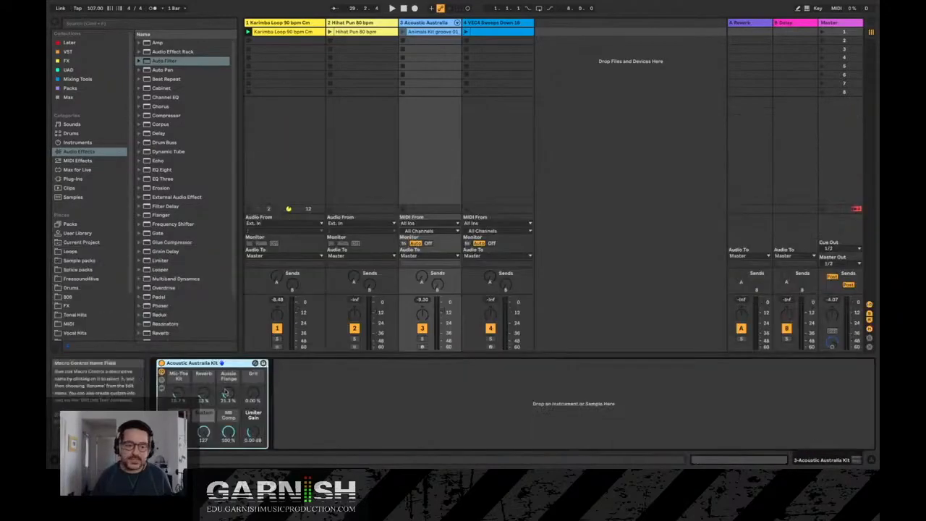
click(765, 461)
click(817, 461)
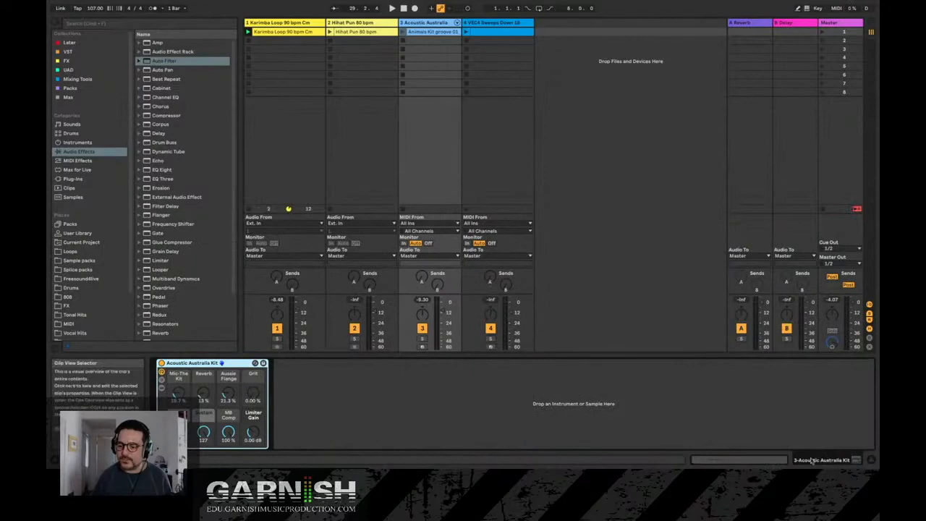
click(773, 462)
click(810, 463)
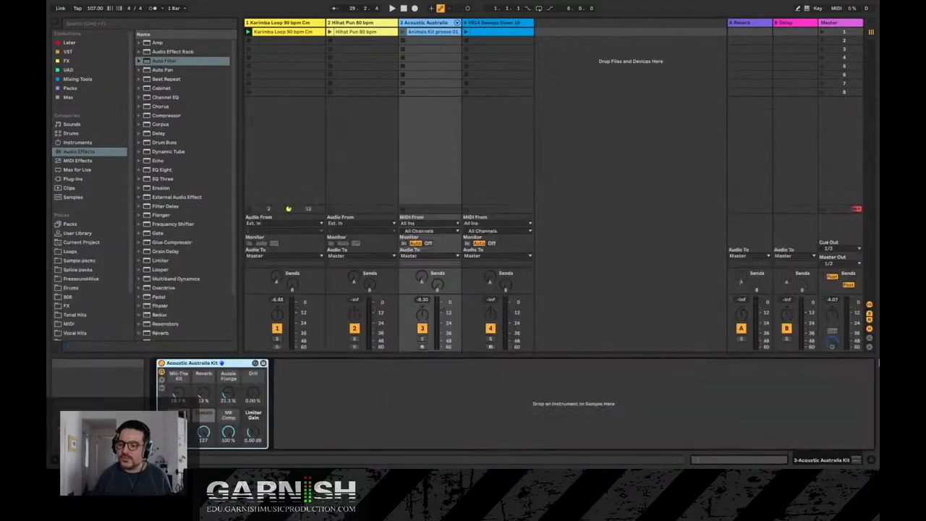
click(861, 462)
click(861, 462)
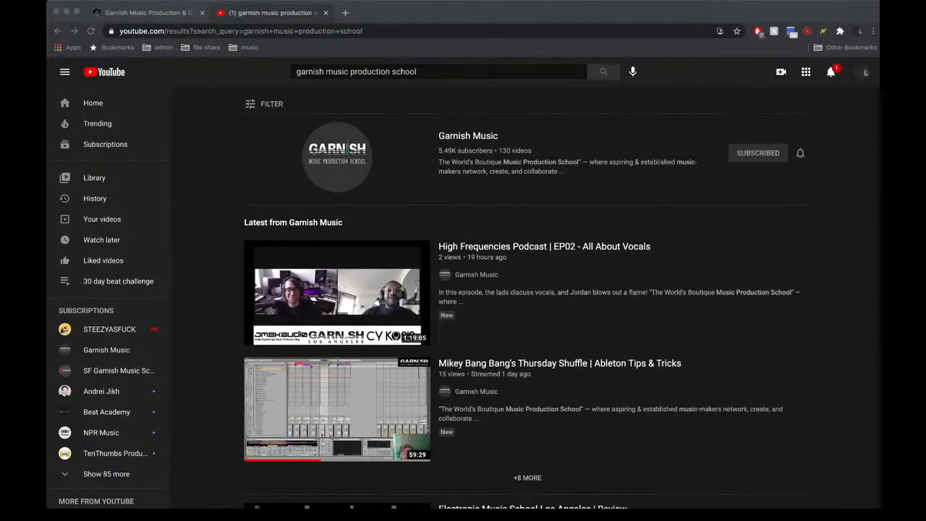
- Switch to Chrome and open the Live Online Courses page on edu.garnishmusicproduction.com
key(super+Tab)
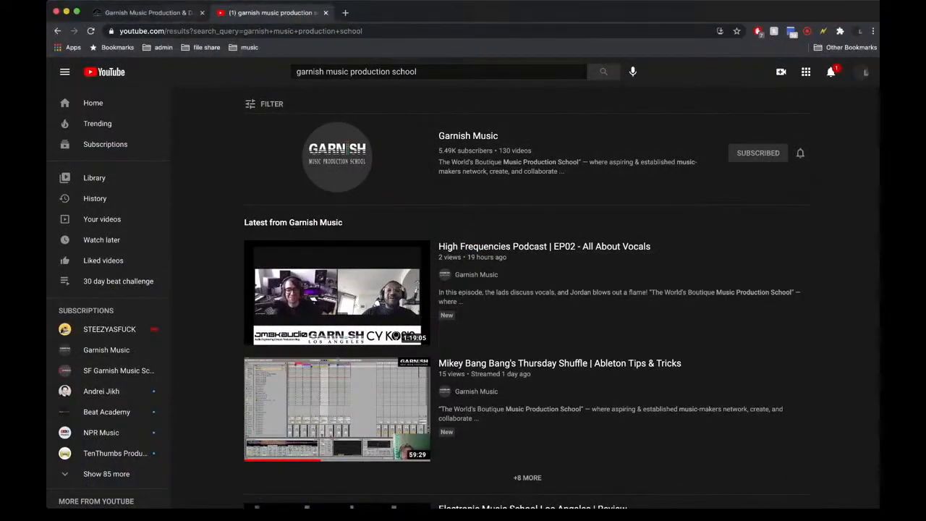
key(ctrl+shift+Tab)
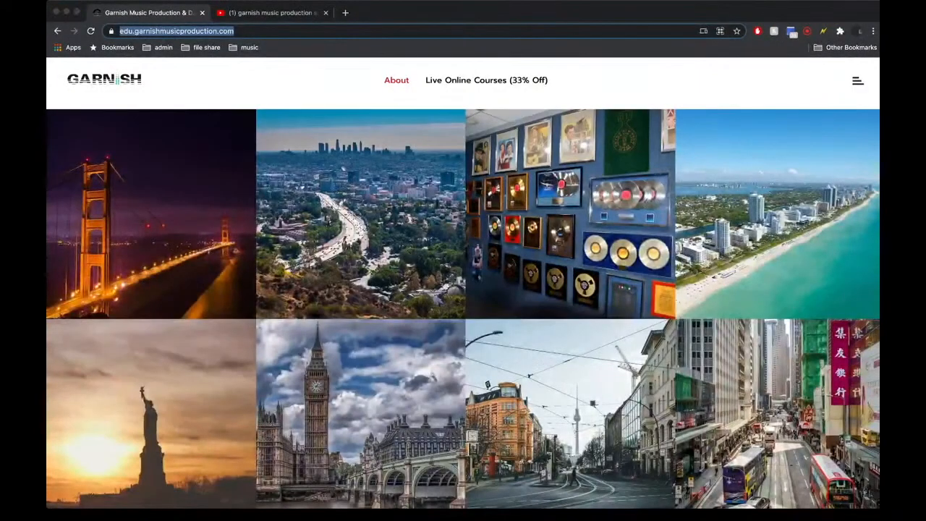
click(176, 31)
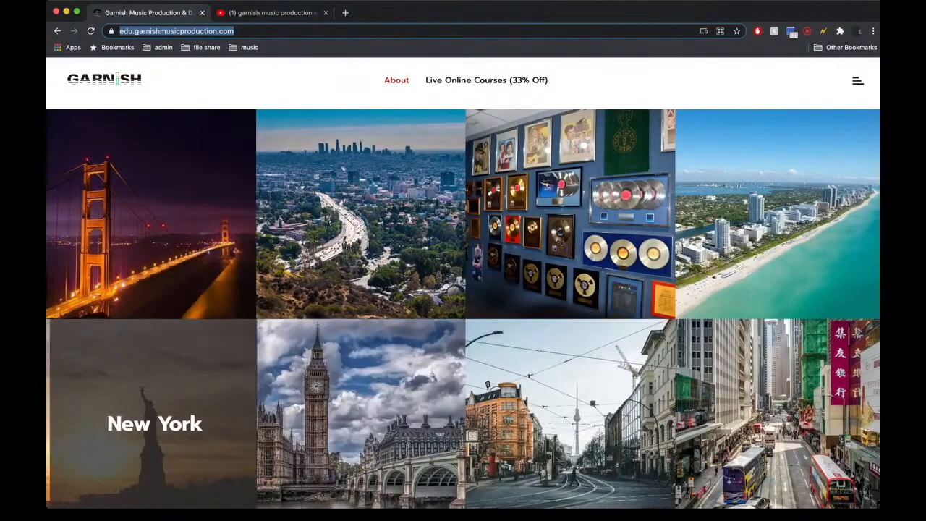
mouse_move(486, 79)
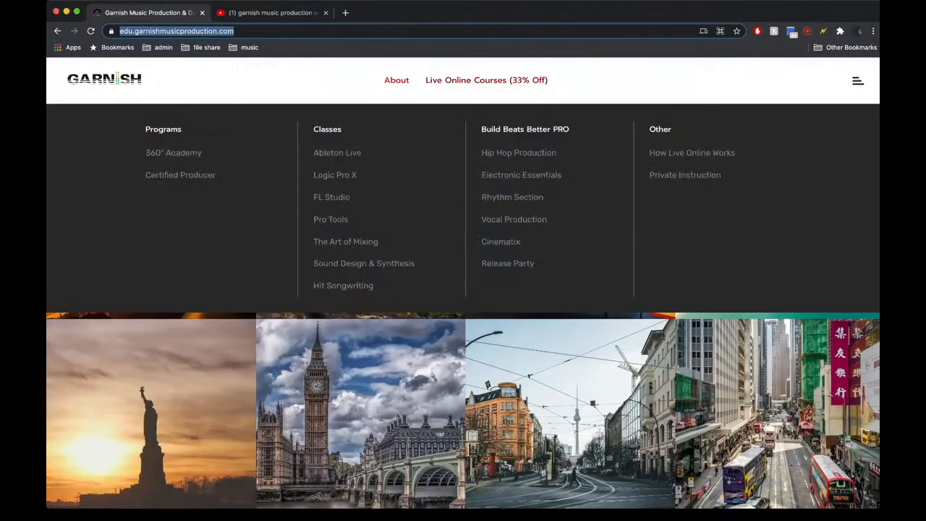
key(Return)
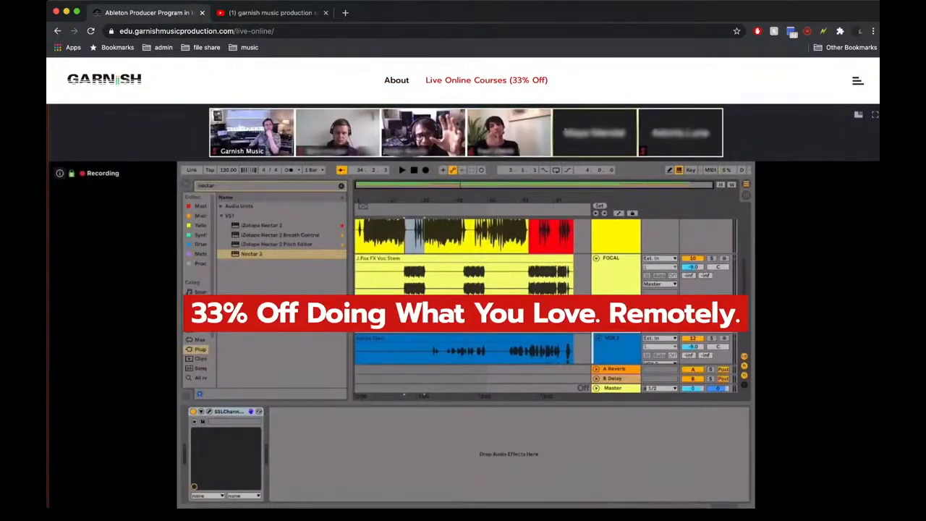
- Look through the Live Online Courses page, examining the course categories, the workshop and discount text and the example video
scroll(463, 289, down, 2)
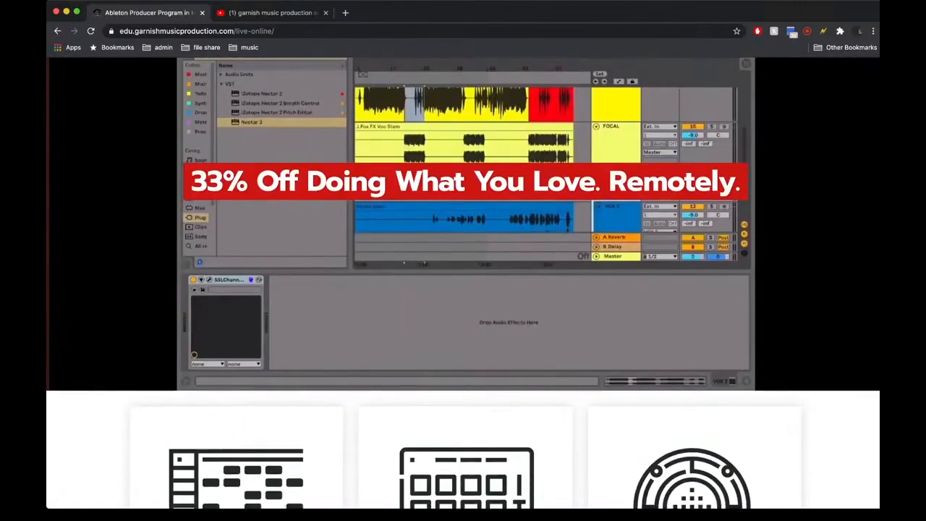
scroll(463, 289, up, 2)
scroll(463, 289, down, 1)
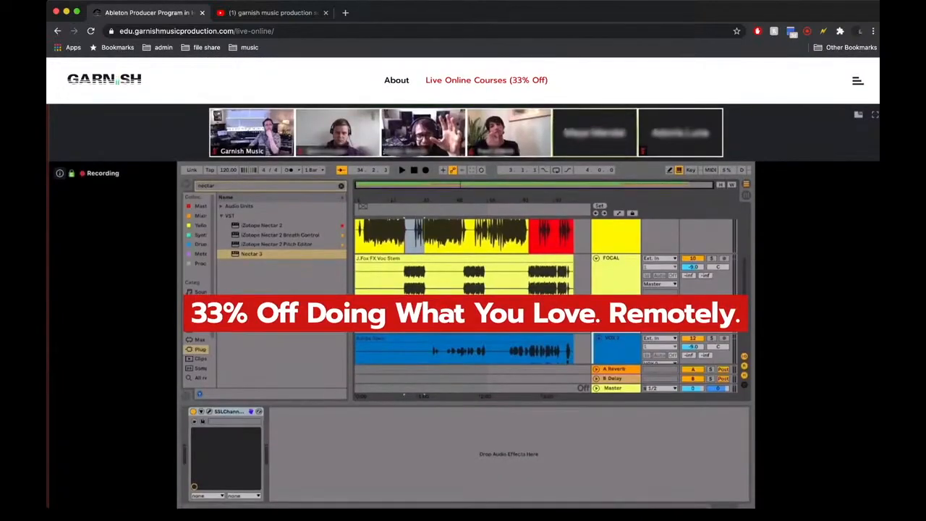
scroll(463, 290, down, 5)
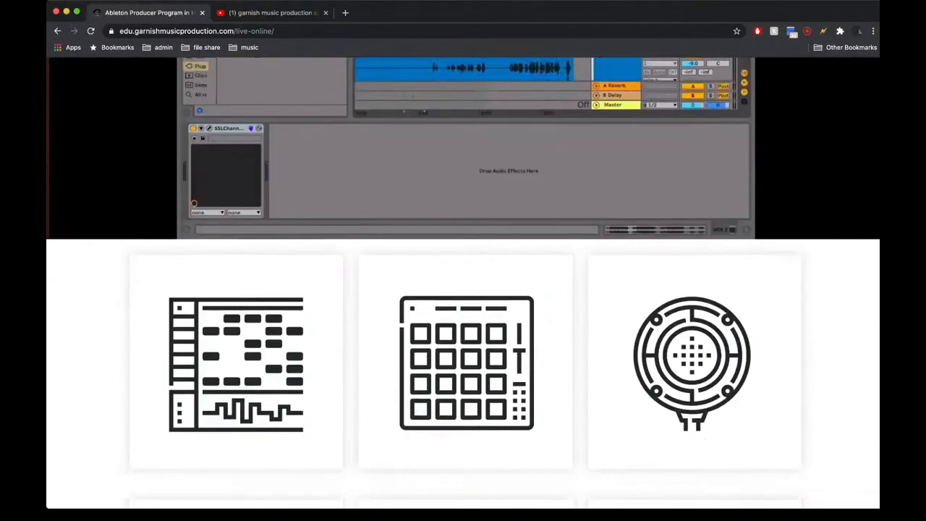
scroll(463, 289, down, 2)
scroll(463, 290, up, 5)
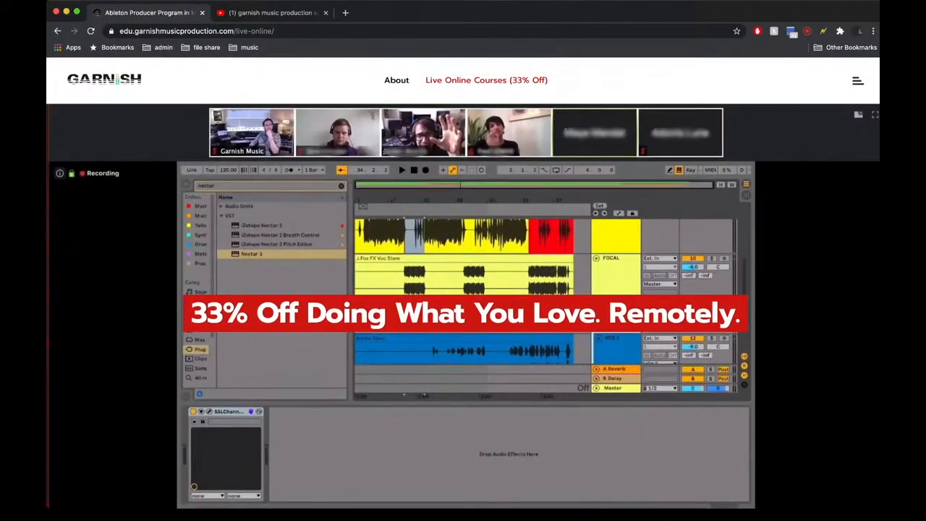
scroll(463, 289, down, 2)
scroll(463, 290, up, 2)
scroll(463, 289, down, 5)
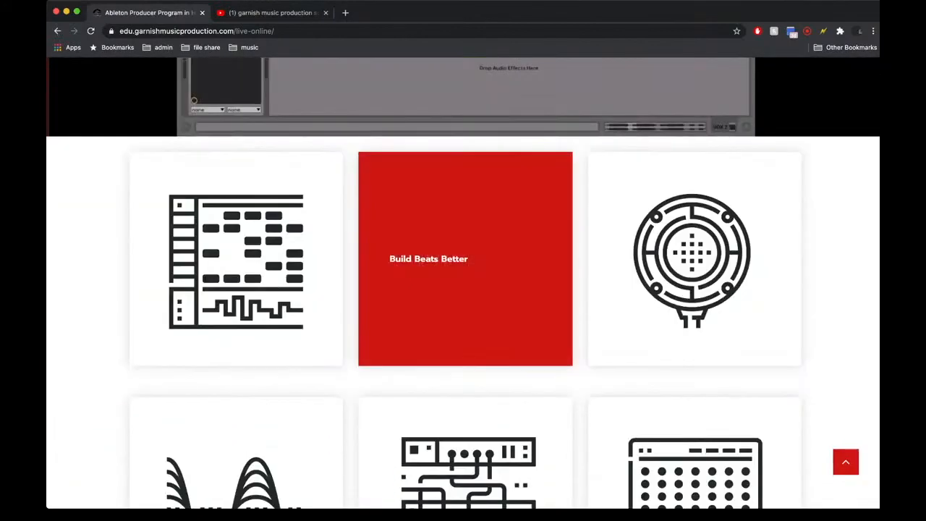
scroll(463, 289, down, 1)
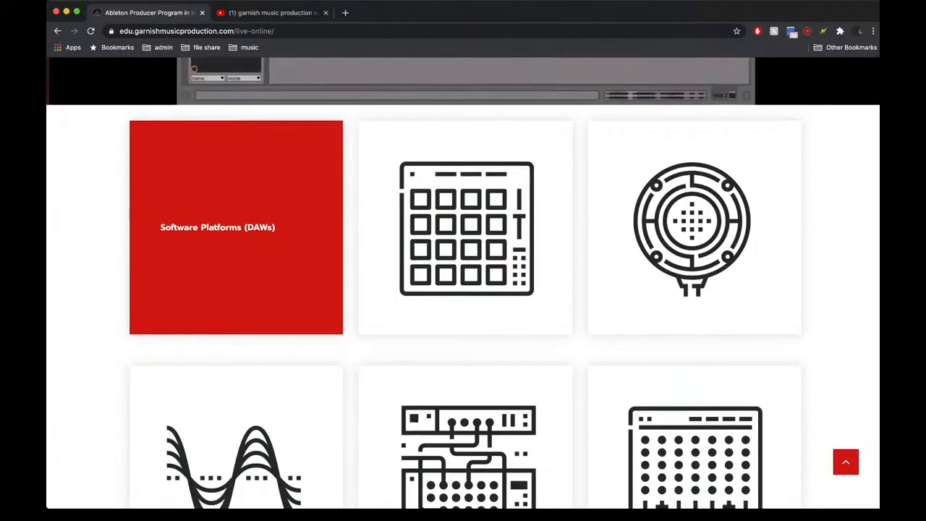
scroll(465, 217, down, 1)
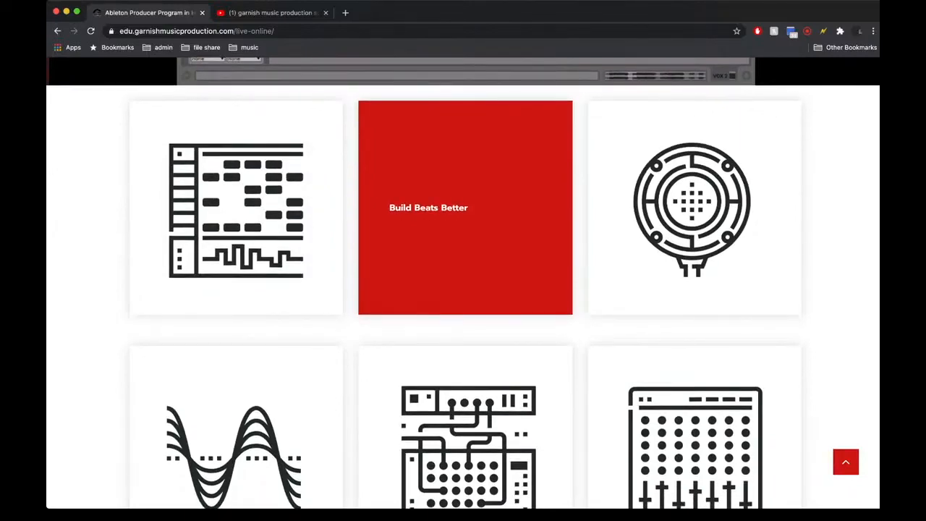
scroll(695, 203, down, 2)
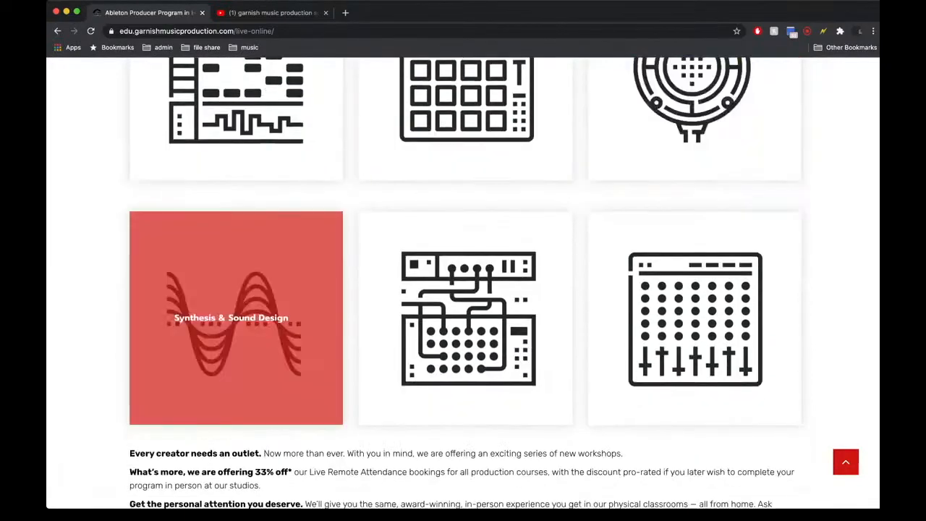
scroll(465, 295, down, 1)
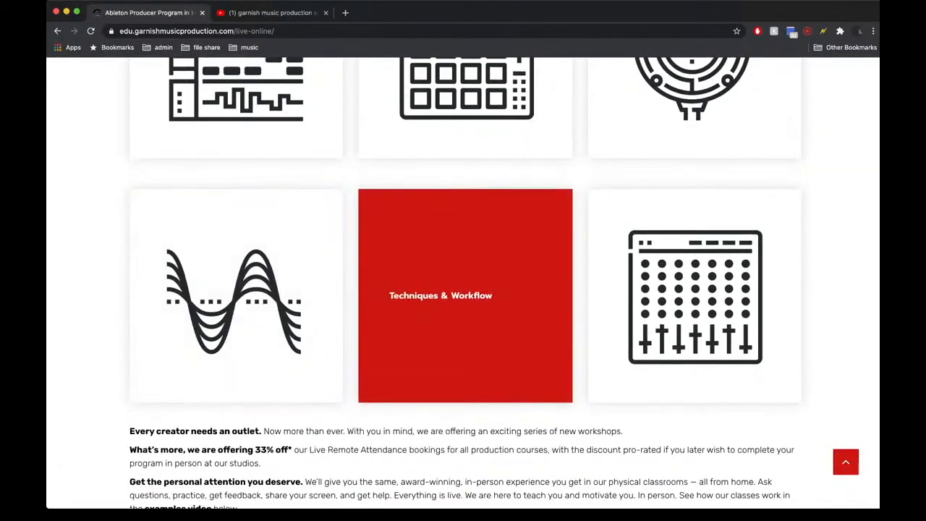
scroll(465, 295, down, 1)
scroll(695, 275, down, 4)
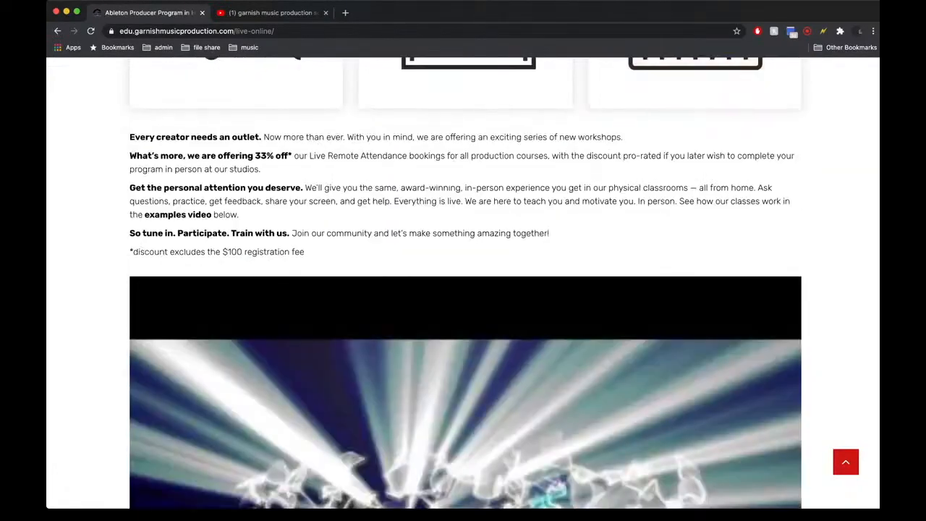
scroll(465, 289, down, 4)
scroll(465, 289, up, 15)
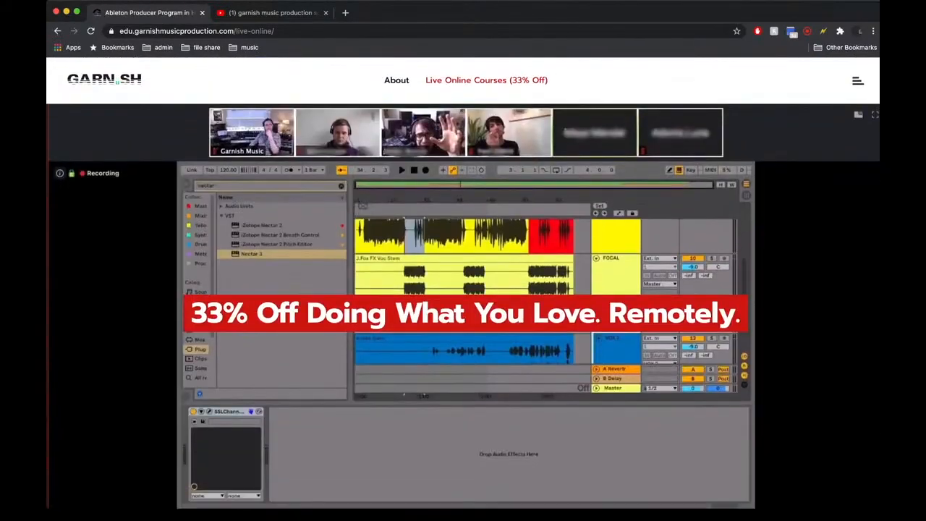